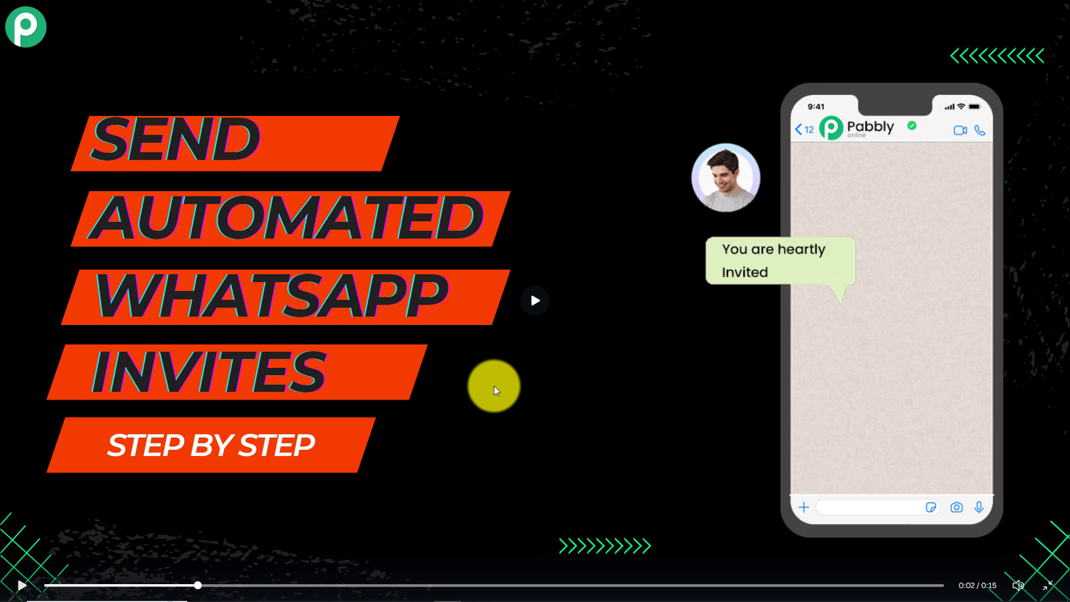
pyautogui.click(494, 386)
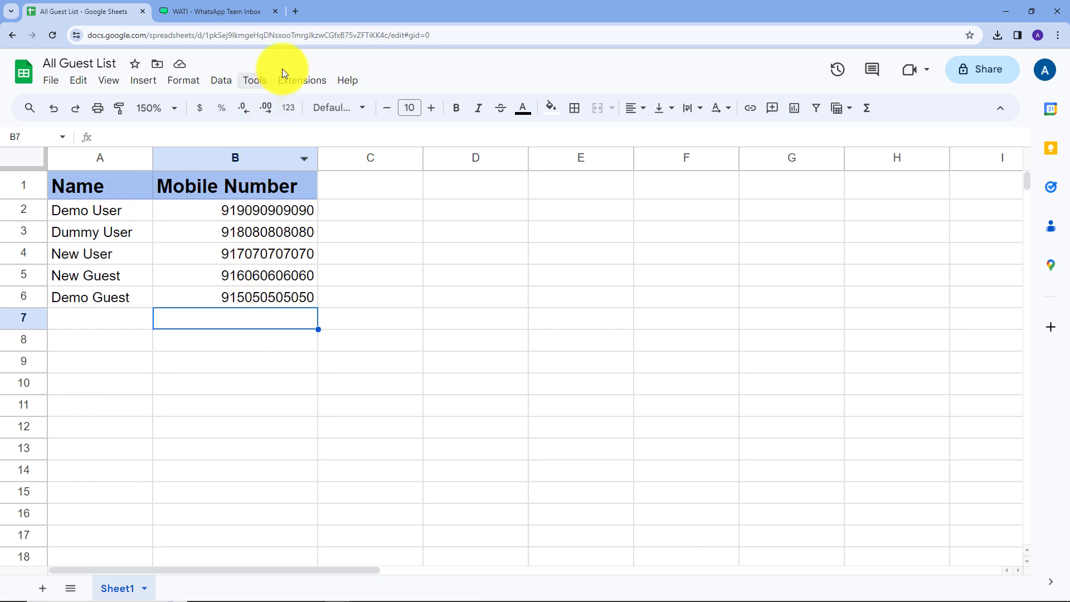
# Open pabbly.com in a new browser tab.
pyautogui.click(296, 15)
pyautogui.write('pabbly')
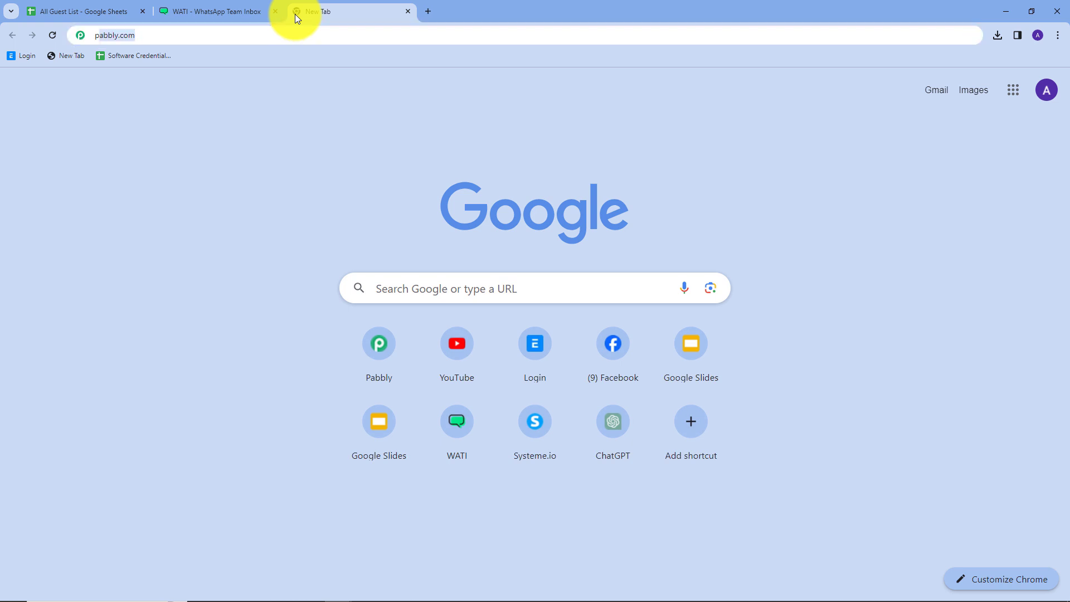
pyautogui.write('.com')
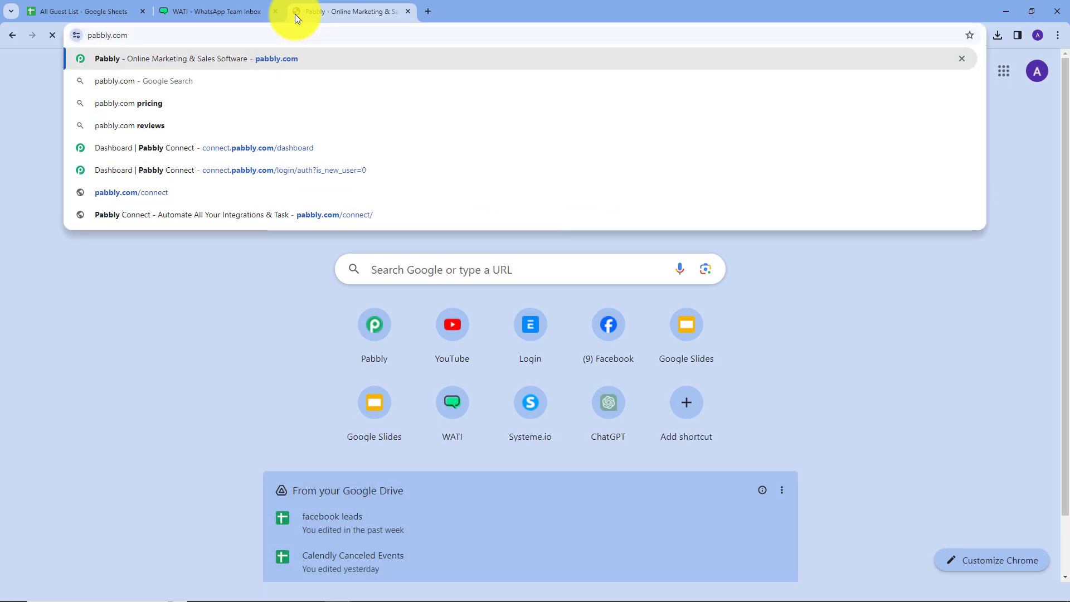
pyautogui.press('Return')
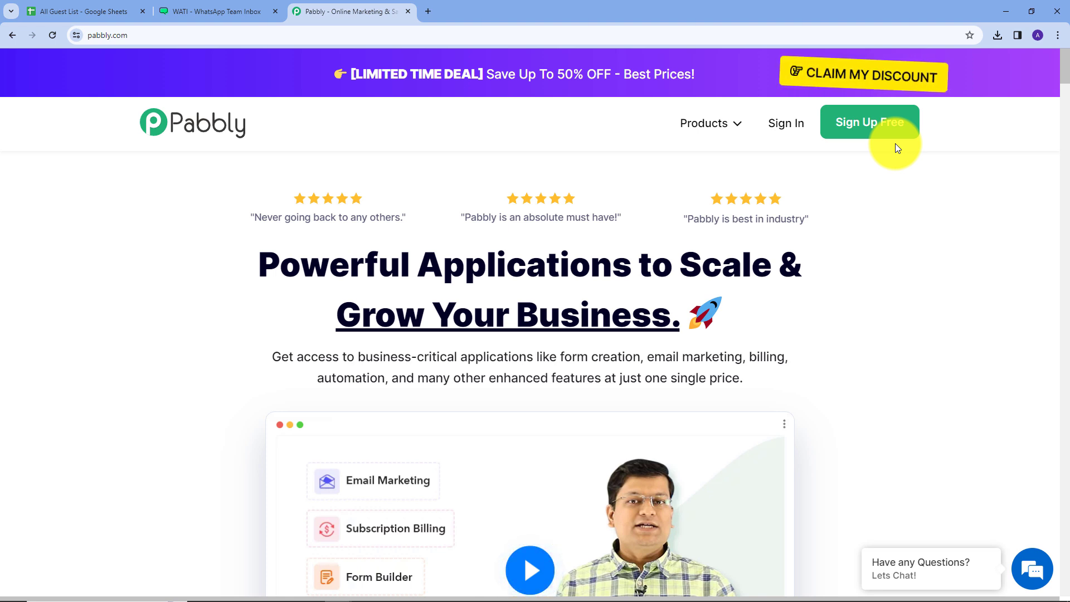
# Sign in to the existing Pabbly account and access Pabbly Connect from the list of apps.
pyautogui.click(784, 138)
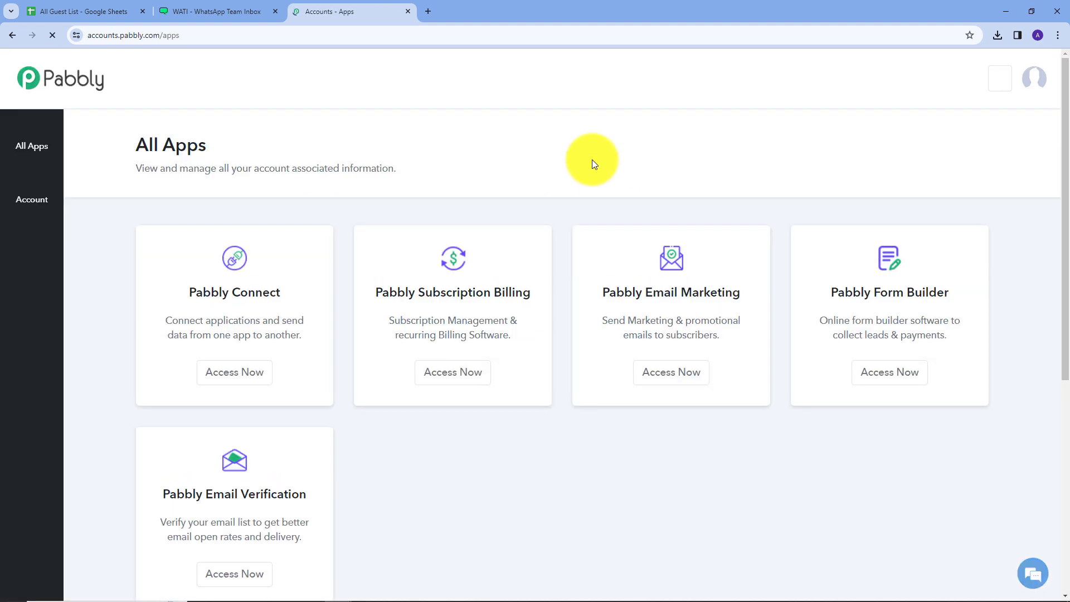
pyautogui.scroll(-1, 335, 167)
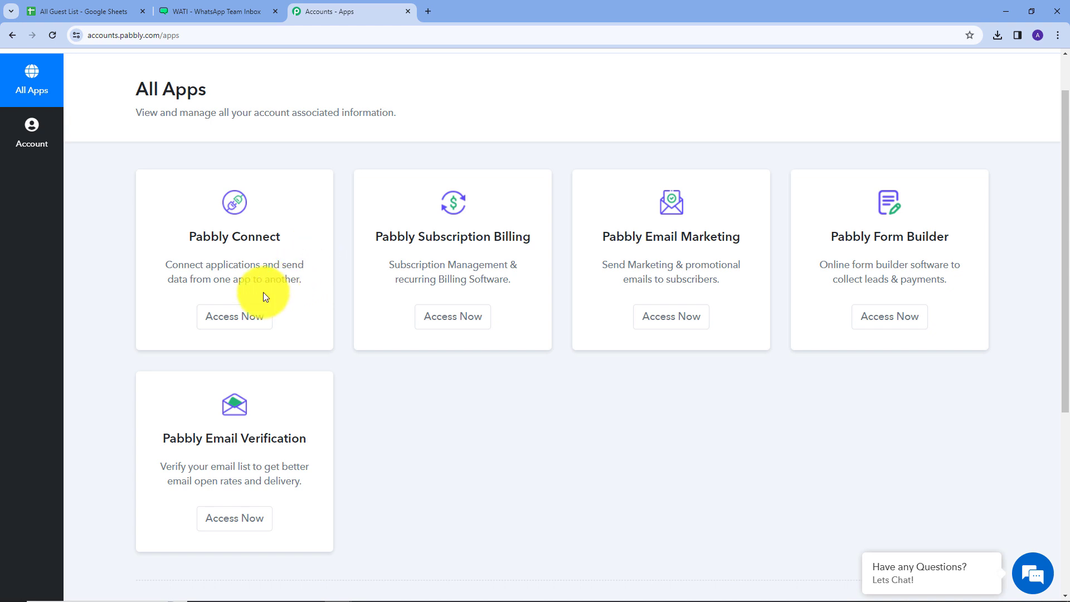
pyautogui.click(230, 317)
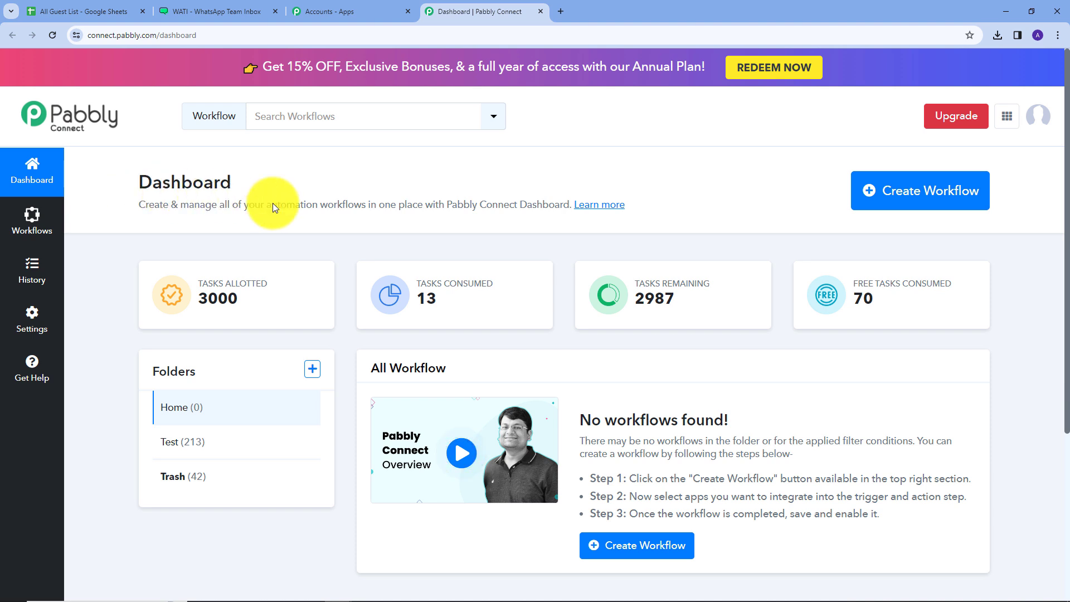
# Create a workflow named "Send Beautiful WhatsApp Invites" in the Home folder.
pyautogui.scroll(-1, 397, 209)
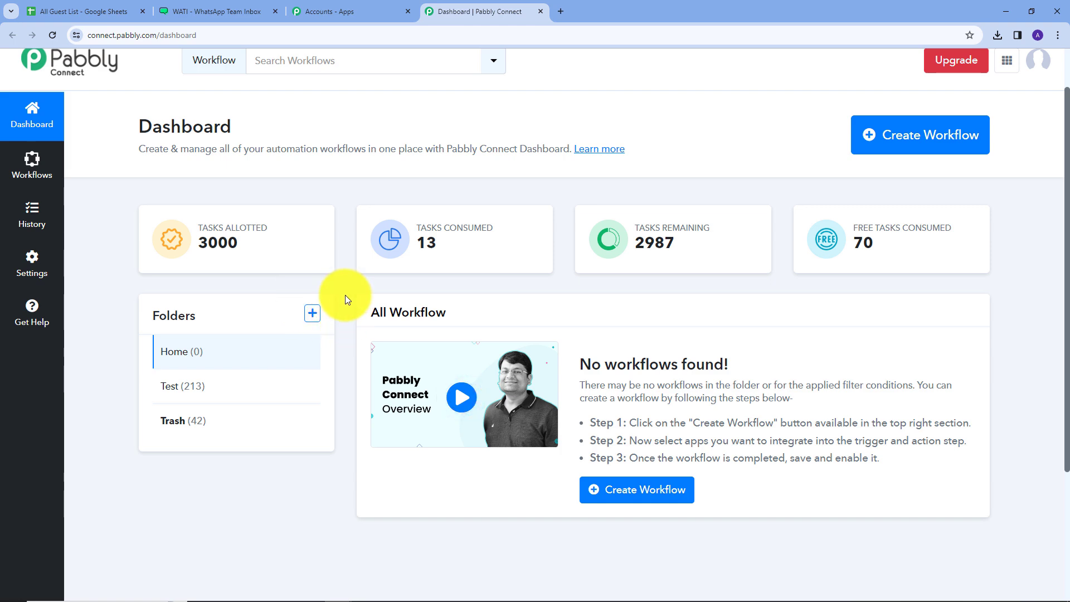
pyautogui.click(886, 142)
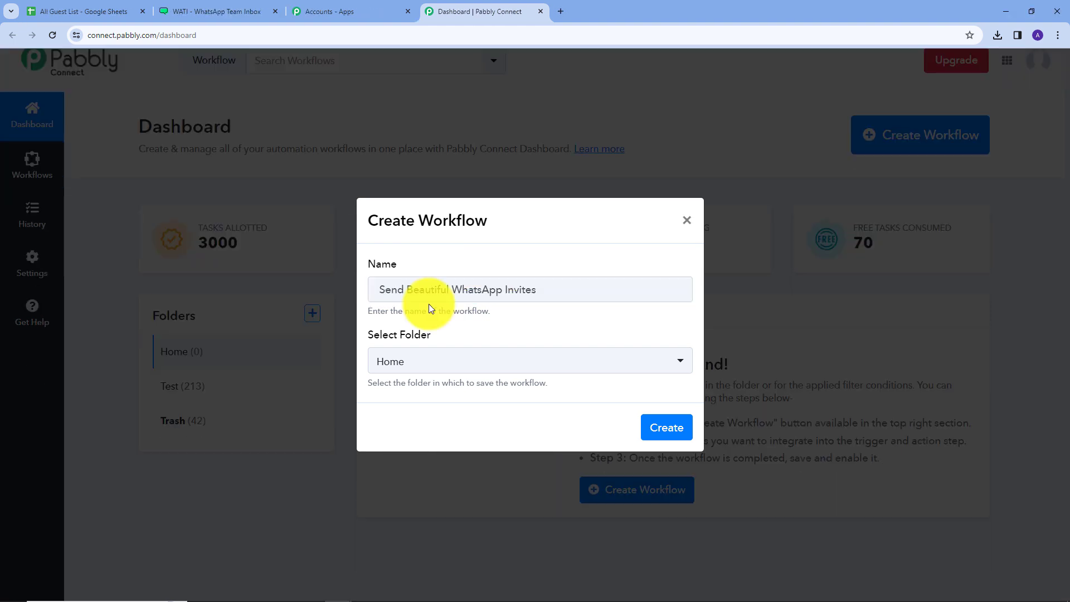
pyautogui.click(441, 369)
pyautogui.click(398, 430)
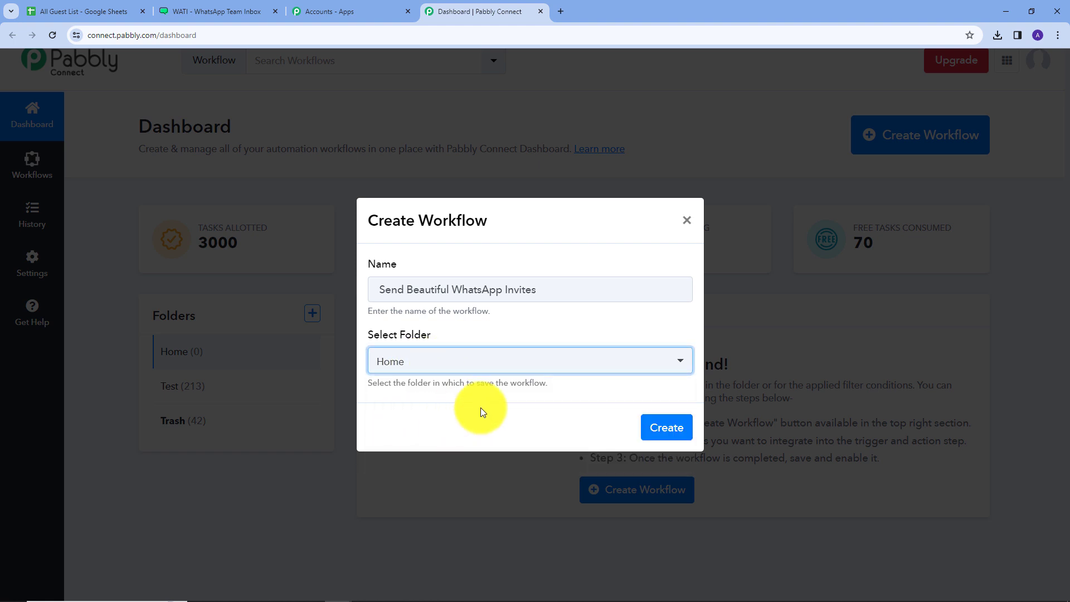
pyautogui.click(660, 427)
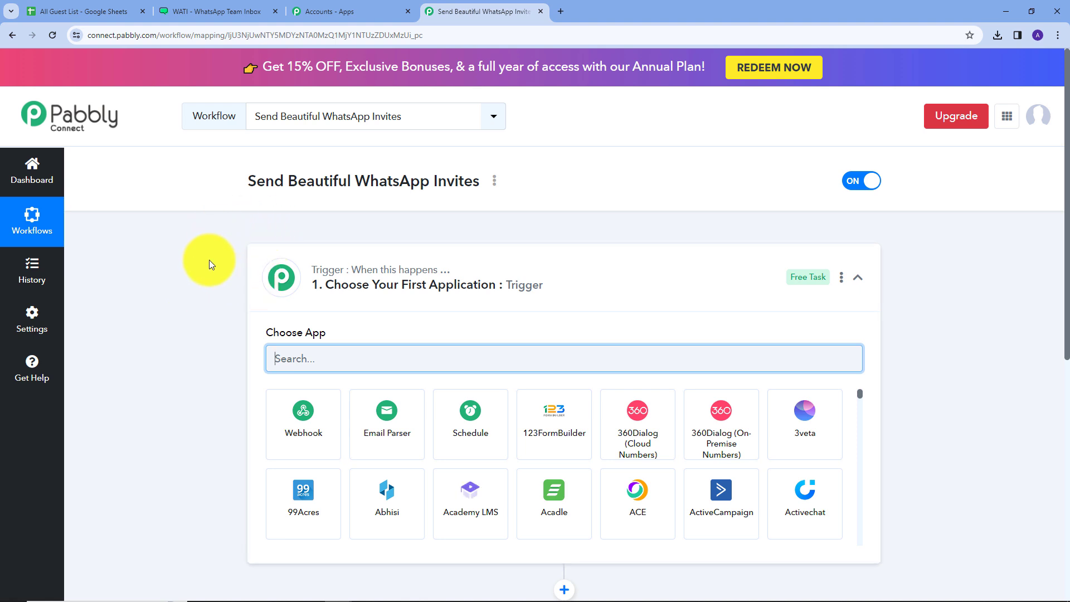
# Set the workflow's trigger application to Google Sheets with the event New or Updated Spreadsheet Row.
pyautogui.scroll(-3, 209, 260)
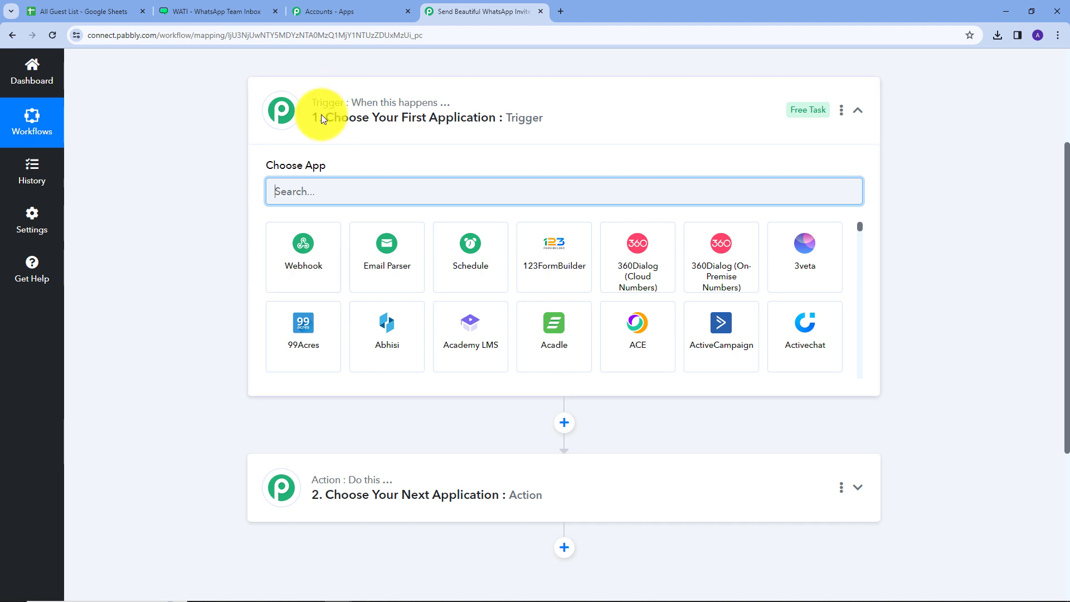
pyautogui.moveTo(412, 111)
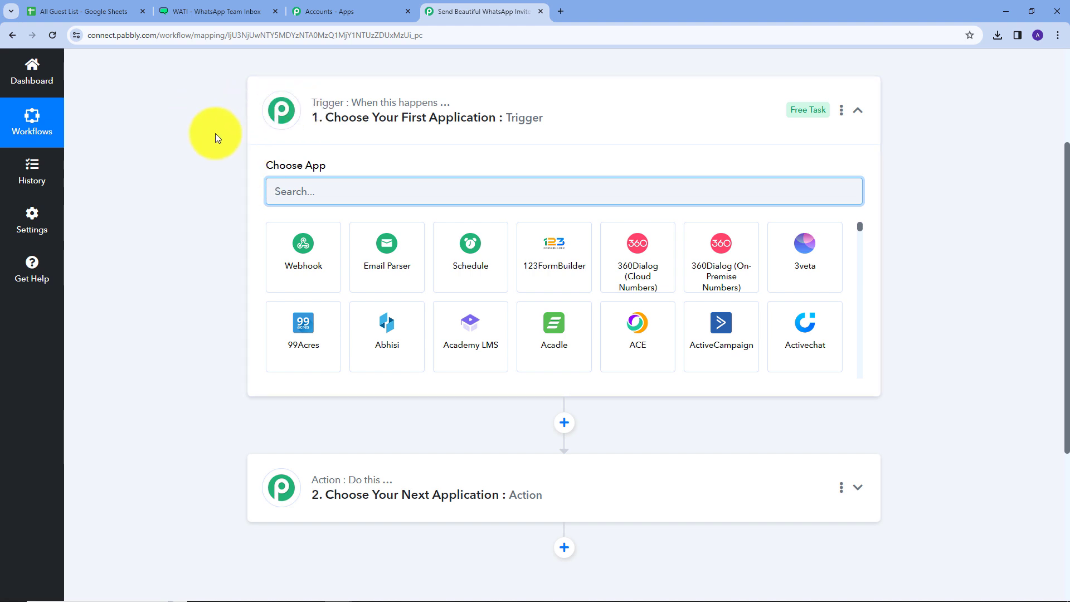
pyautogui.scroll(1, 216, 132)
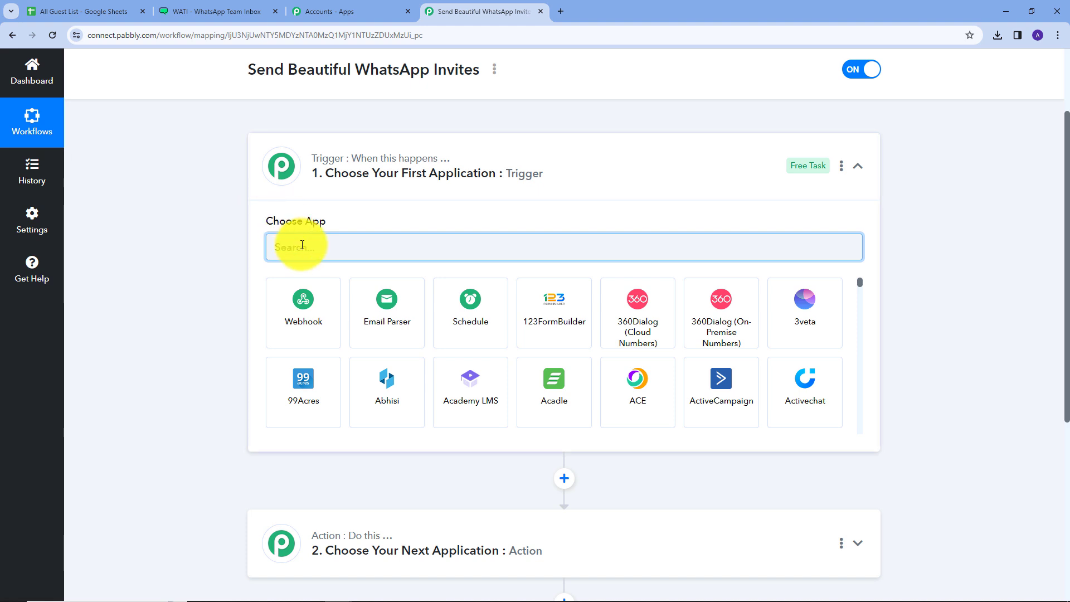
pyautogui.write('google')
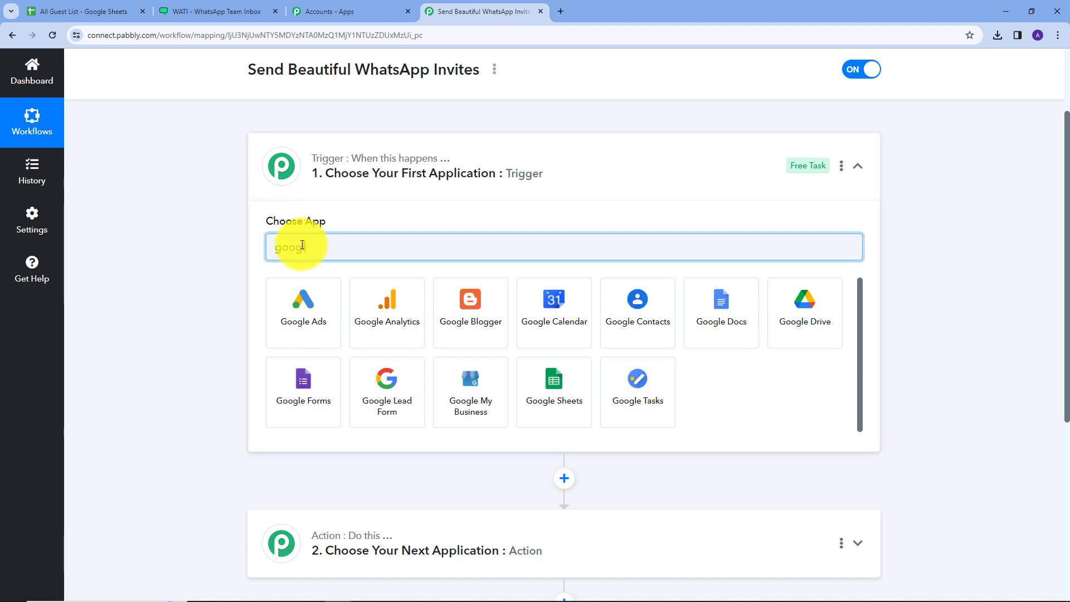
pyautogui.click(562, 389)
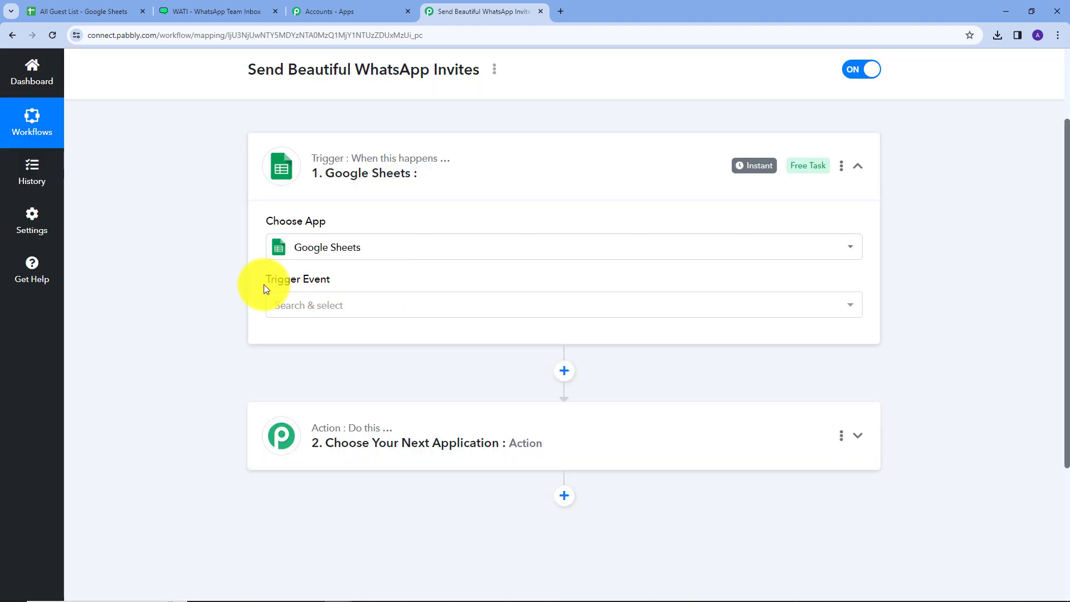
pyautogui.click(402, 306)
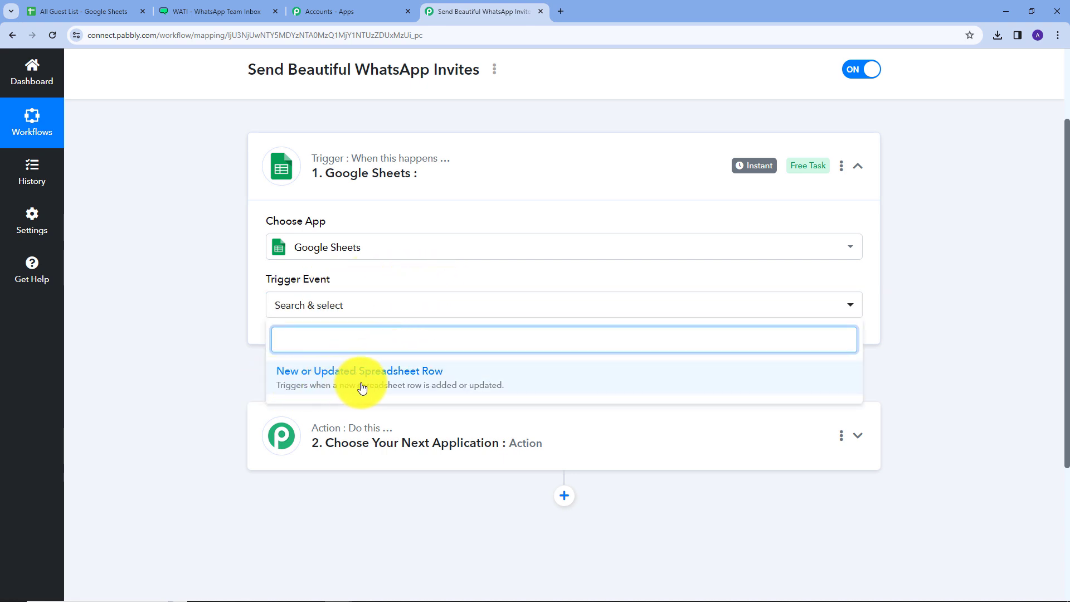
pyautogui.click(322, 383)
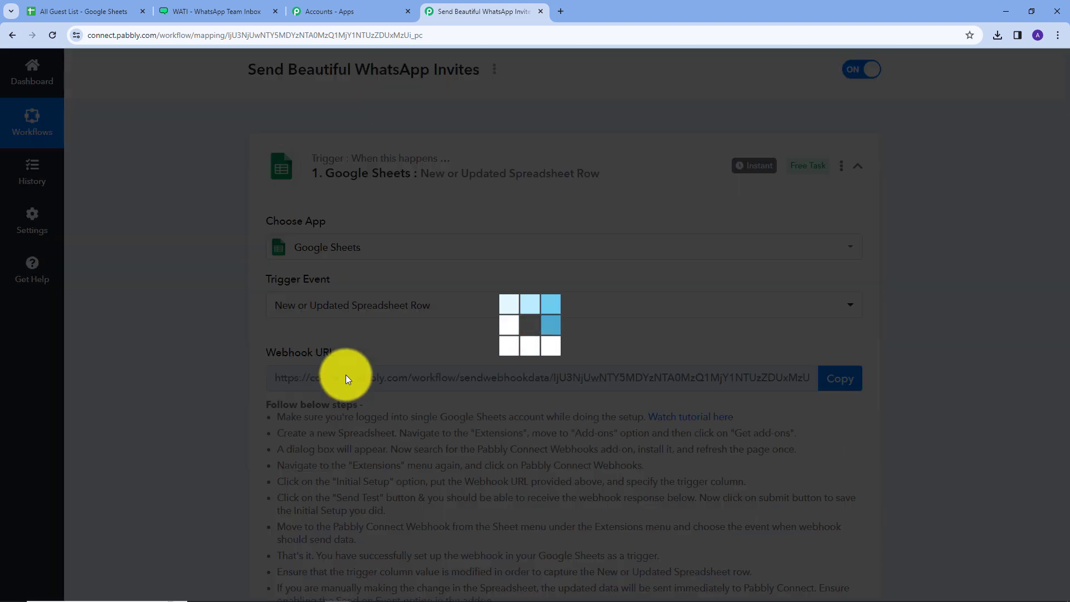
# Review the trigger's setup instructions and copy its webhook URL.
pyautogui.scroll(-1, 298, 339)
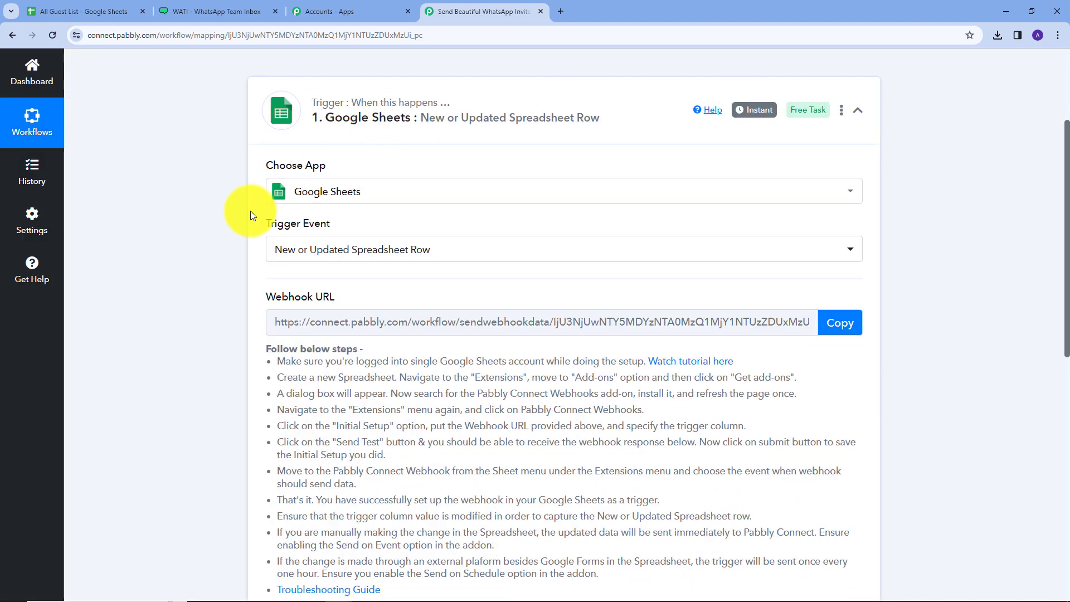
pyautogui.scroll(-1, 182, 275)
pyautogui.scroll(1, 192, 283)
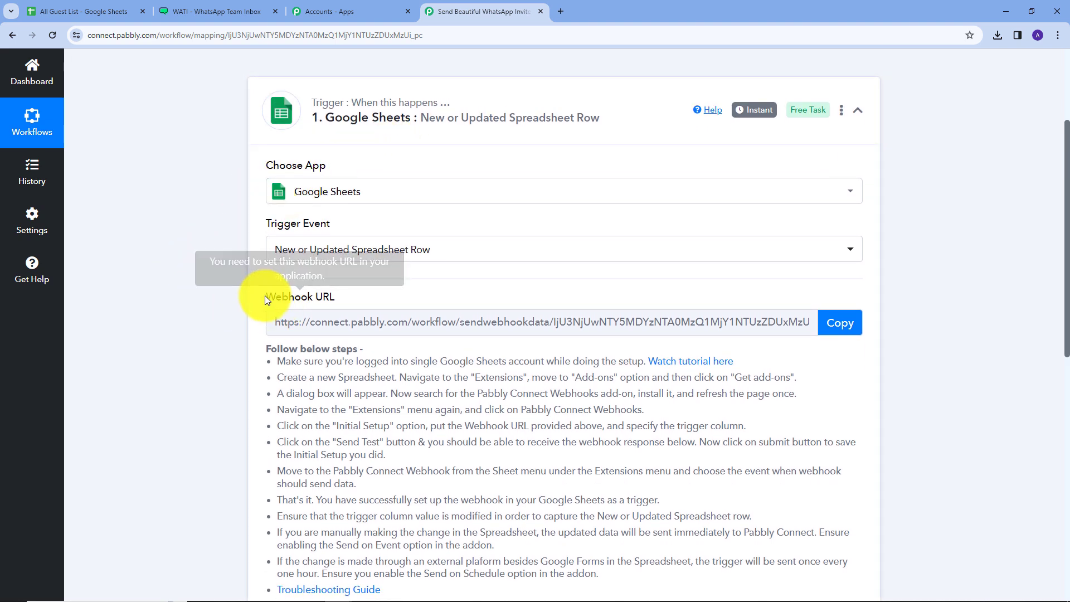
pyautogui.moveTo(265, 296); pyautogui.dragTo(346, 300)
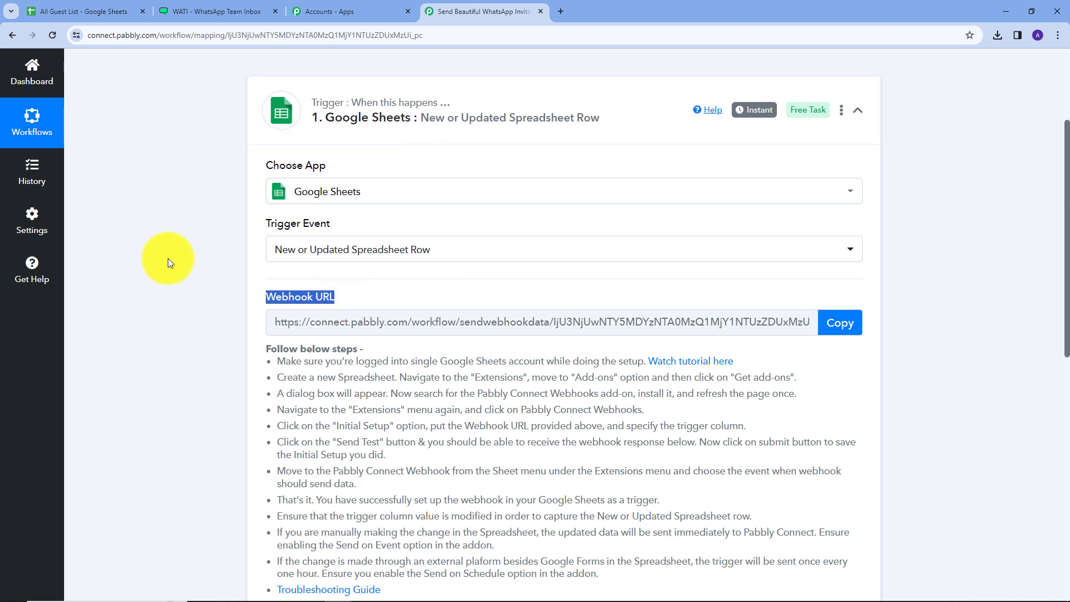
pyautogui.scroll(-1, 168, 258)
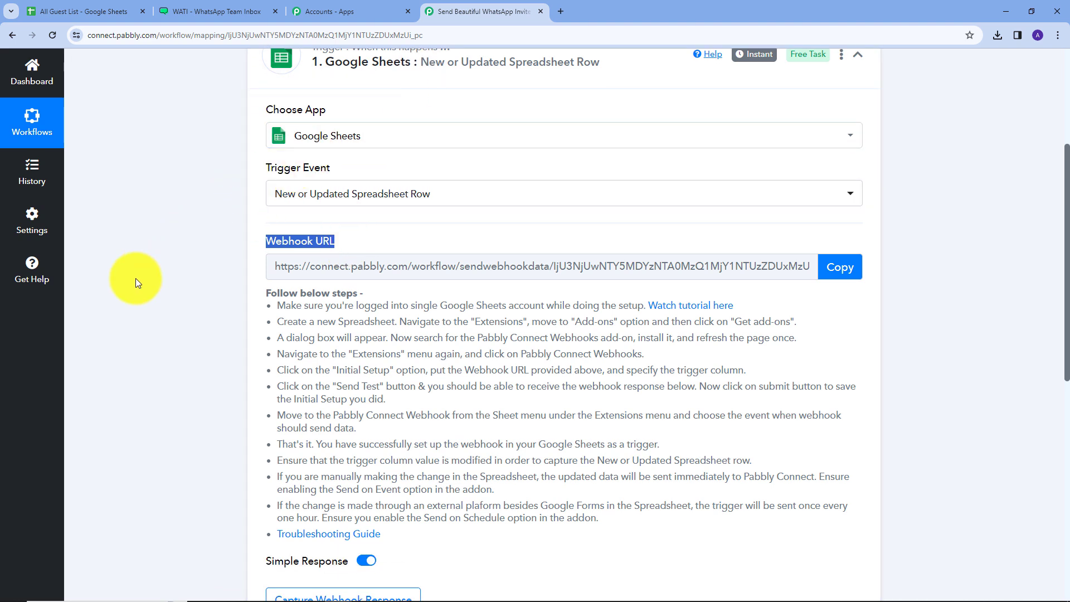
pyautogui.moveTo(265, 306); pyautogui.dragTo(628, 521)
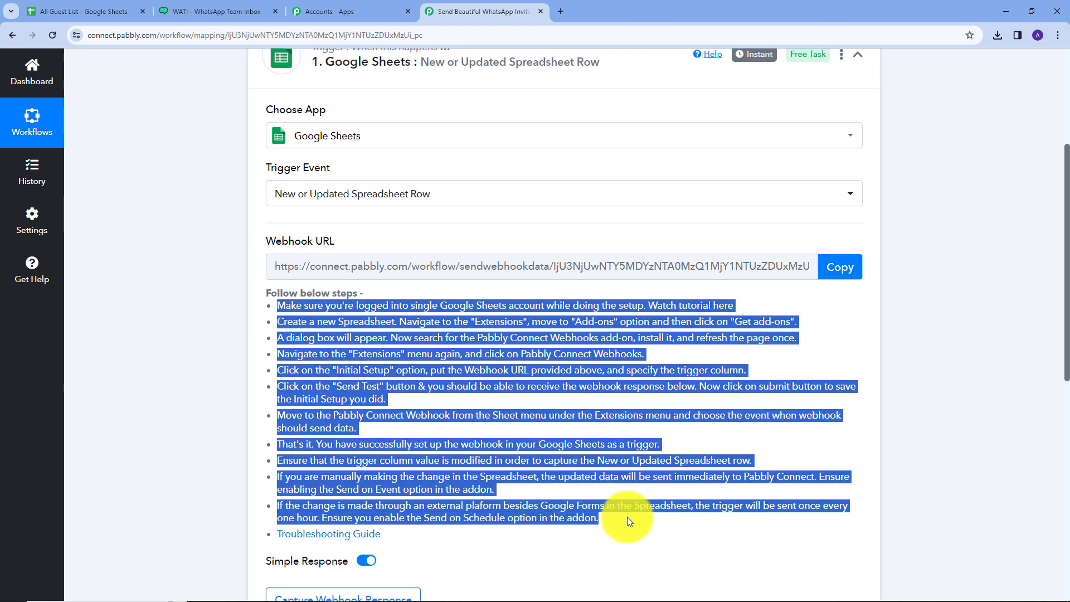
pyautogui.click(835, 270)
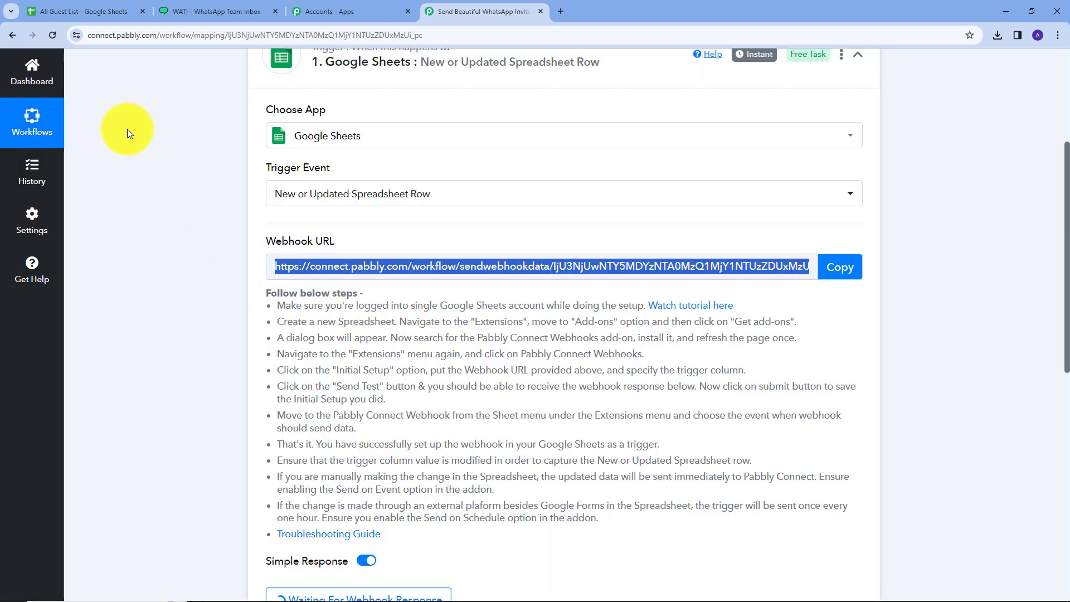
# Switch to the All Guest List spreadsheet and look up the Pabbly Connect Webhooks add-on in the Google Workspace Marketplace.
pyautogui.click(93, 20)
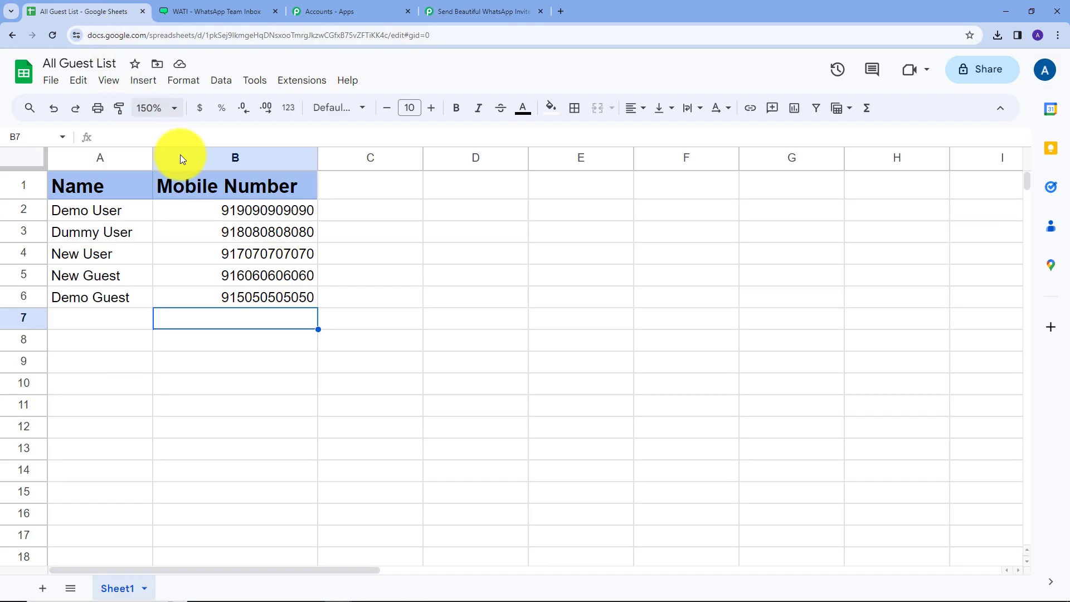
pyautogui.click(297, 84)
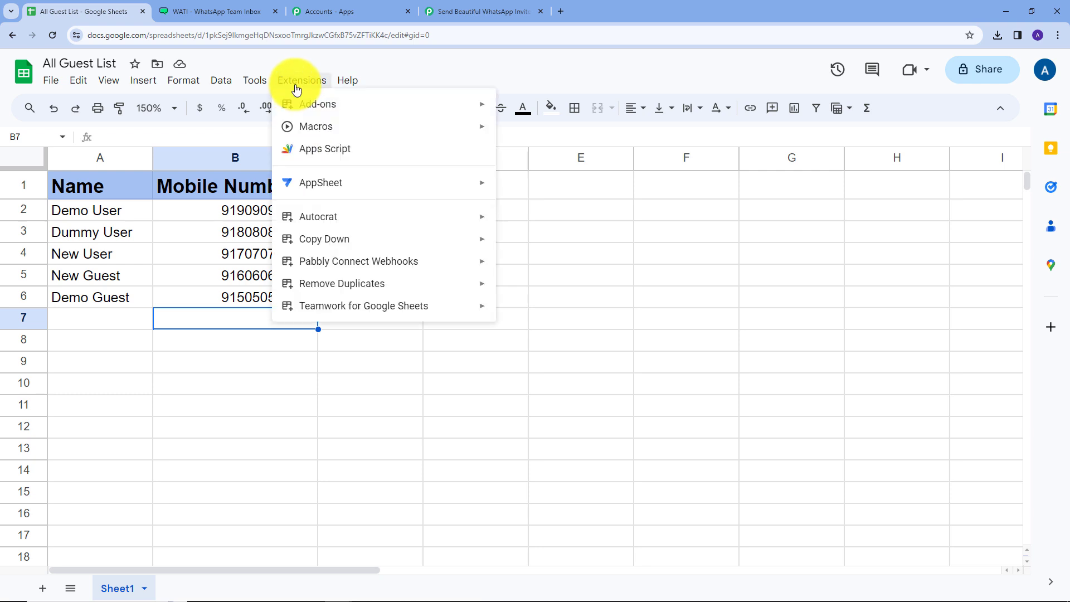
pyautogui.moveTo(304, 105)
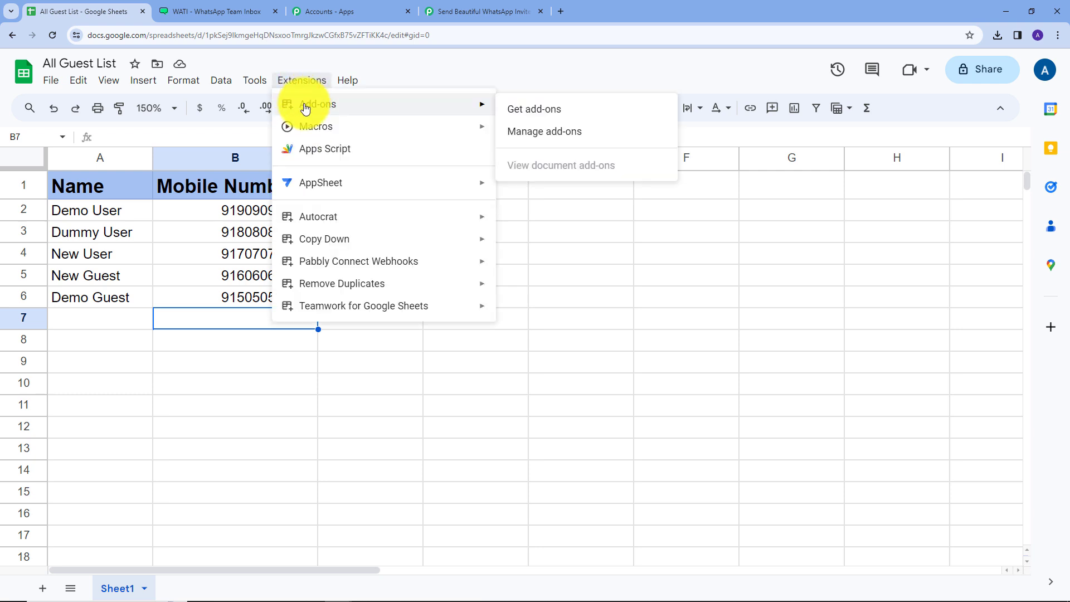
pyautogui.click(532, 112)
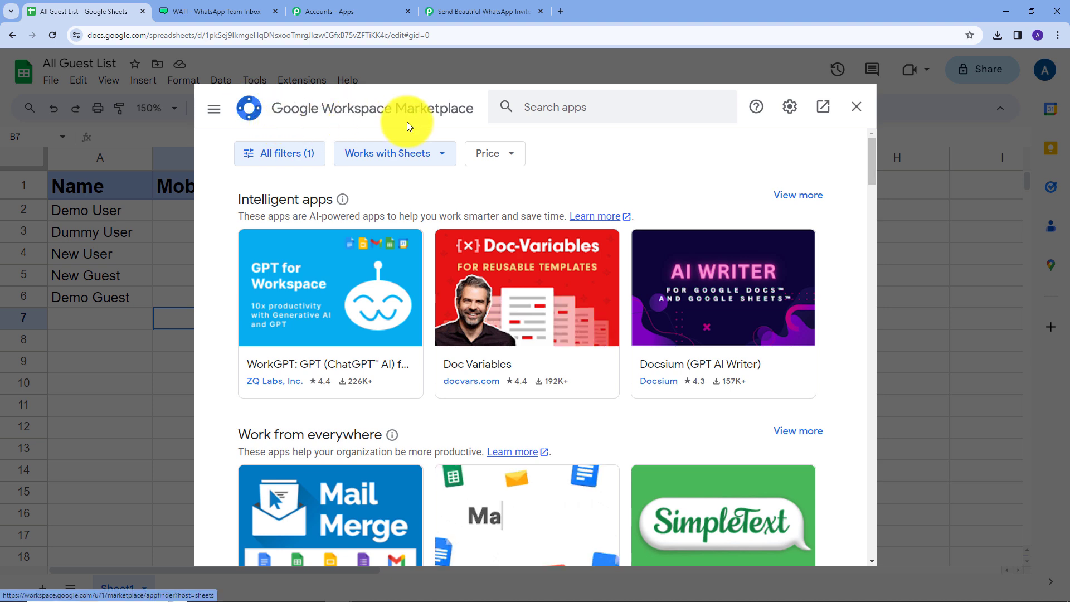
pyautogui.click(545, 109)
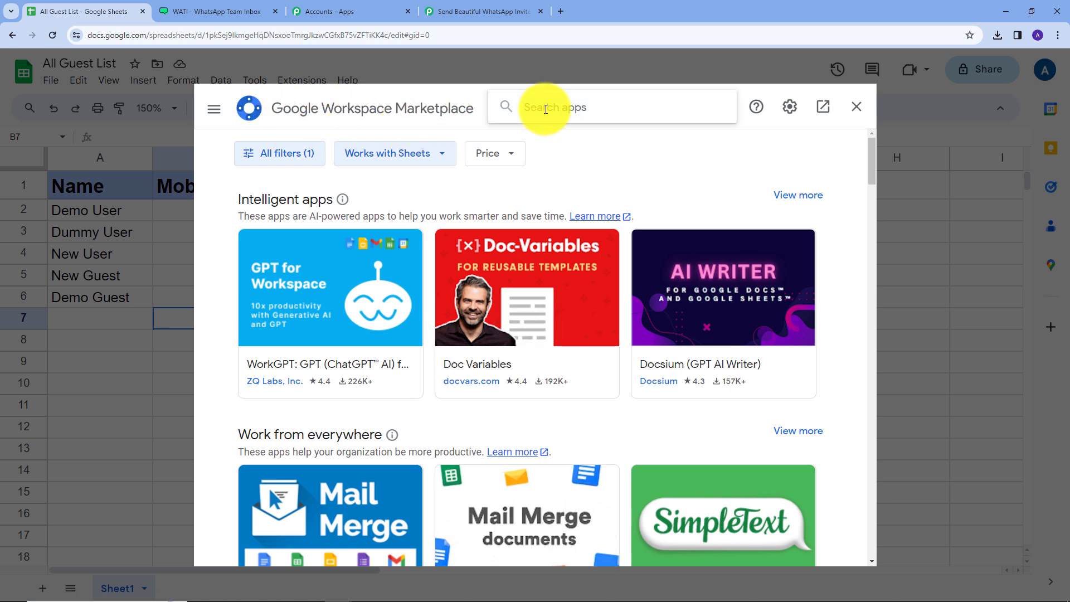
pyautogui.write('pabbl')
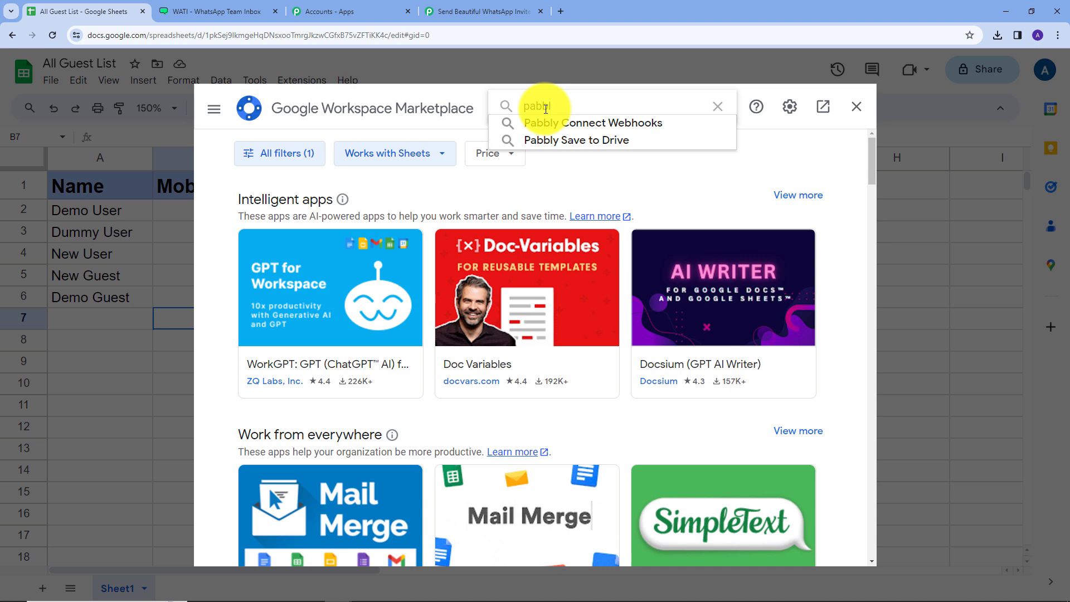
pyautogui.click(557, 125)
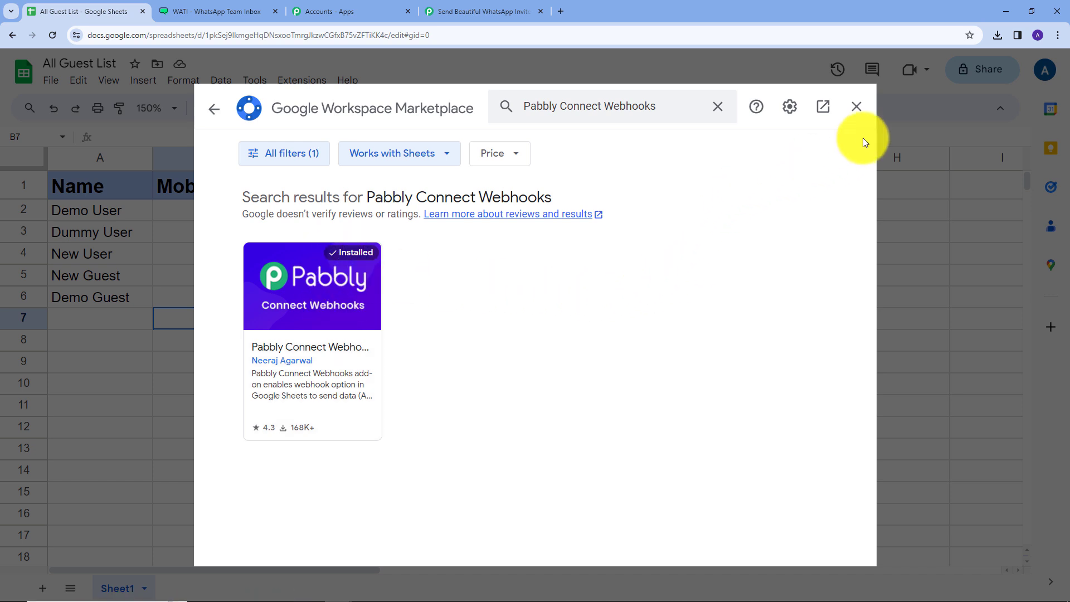
pyautogui.click(857, 107)
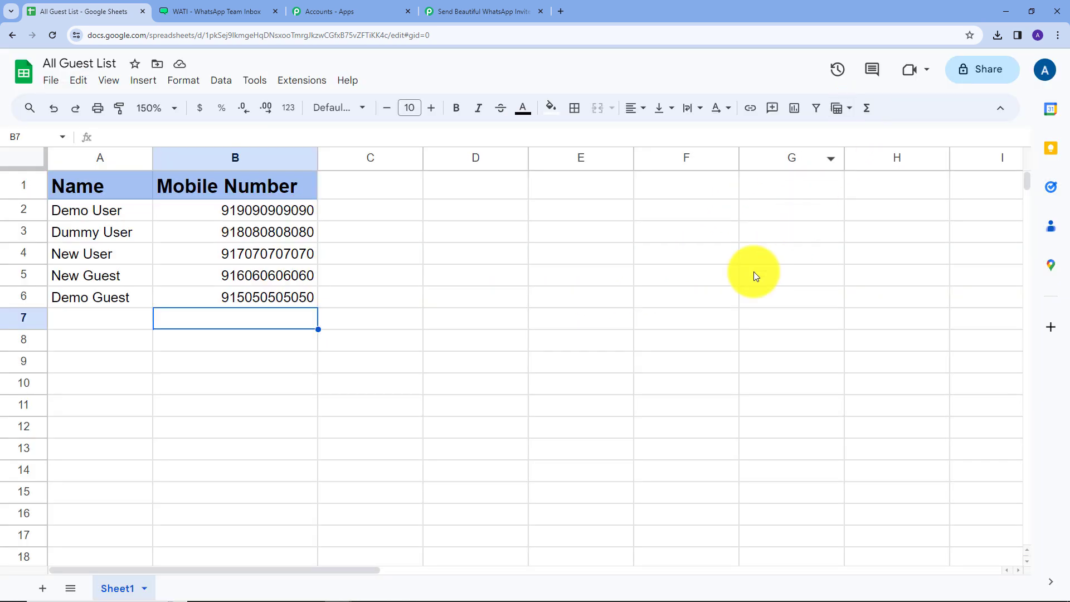
# Open the Pabbly Connect Webhooks initial setup, paste the workflow's webhook URL and set the trigger column to B.
pyautogui.click(302, 84)
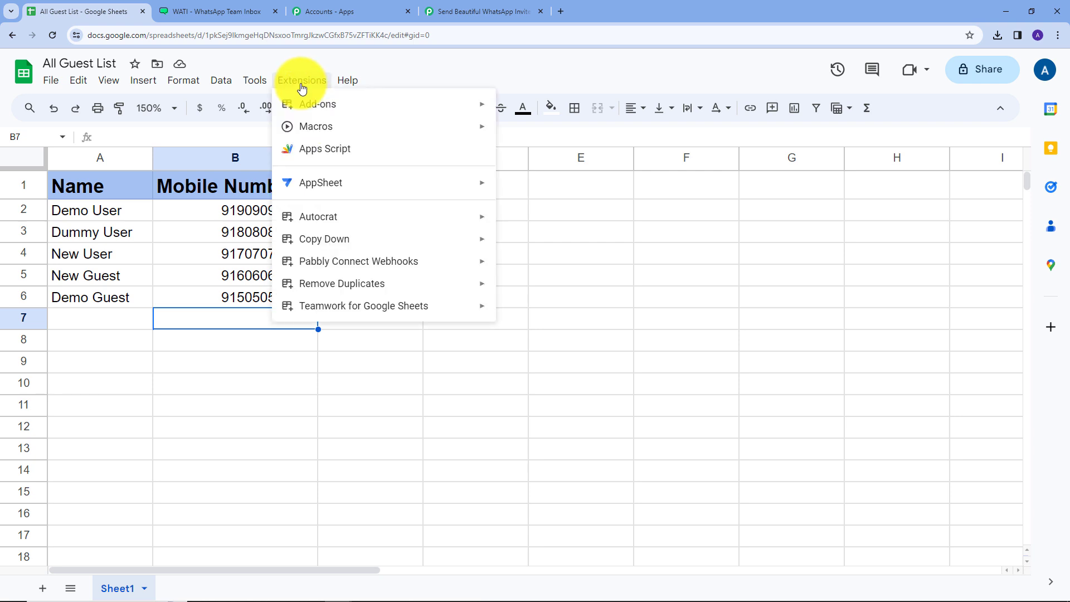
pyautogui.moveTo(351, 263)
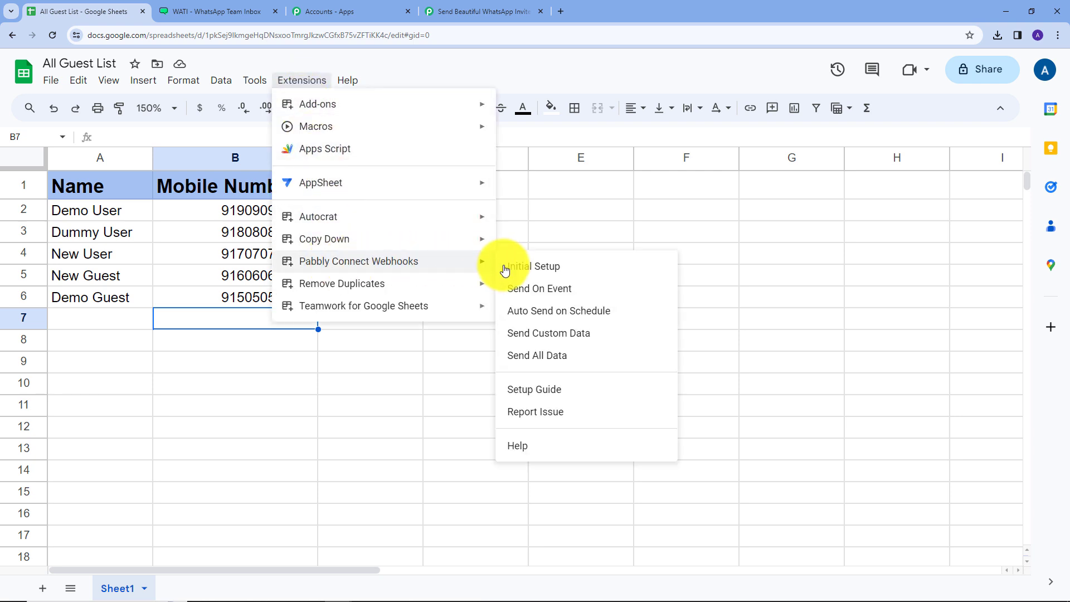
pyautogui.click(540, 274)
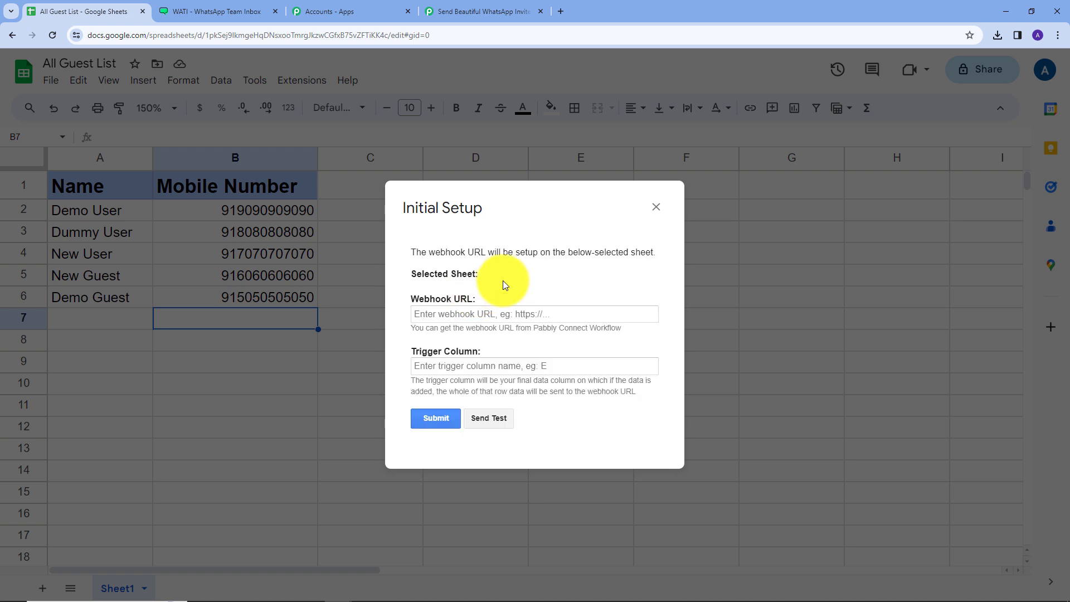
pyautogui.click(429, 312)
pyautogui.hotkey('ctrl', 'v')
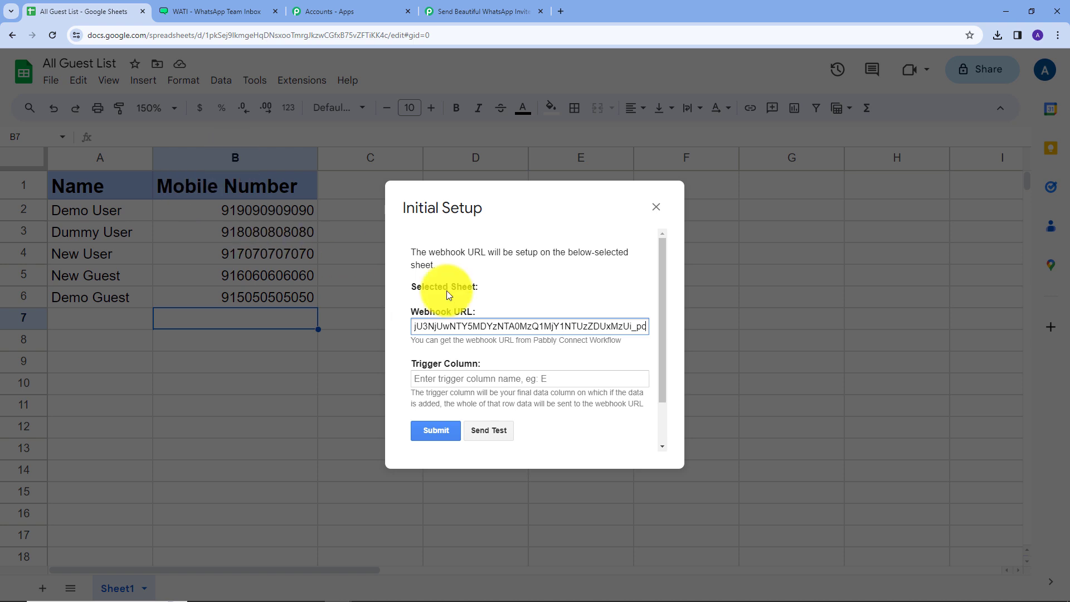
pyautogui.click(444, 379)
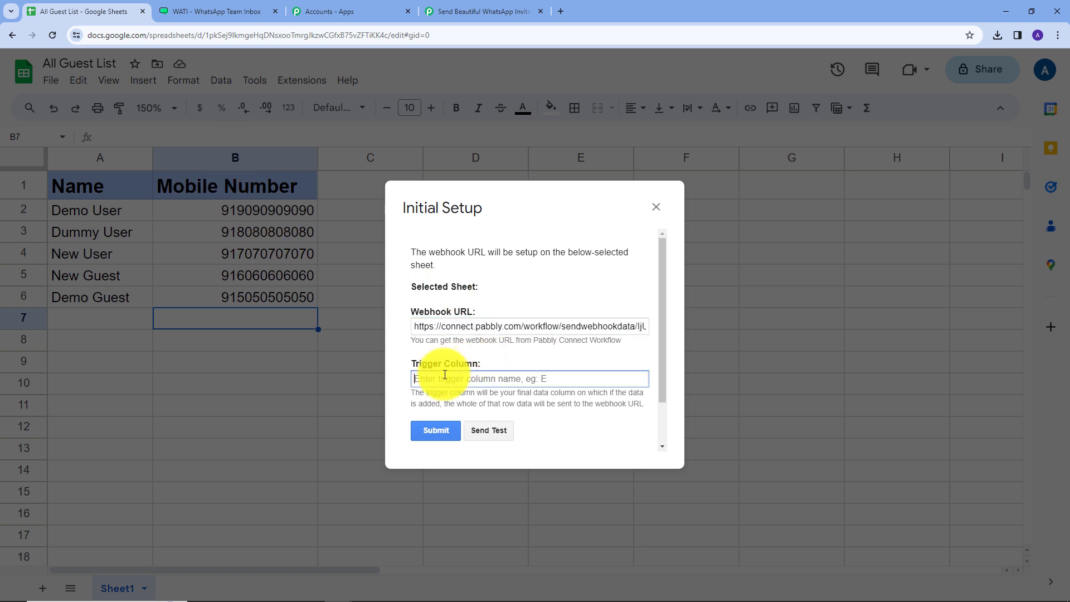
pyautogui.write('B')
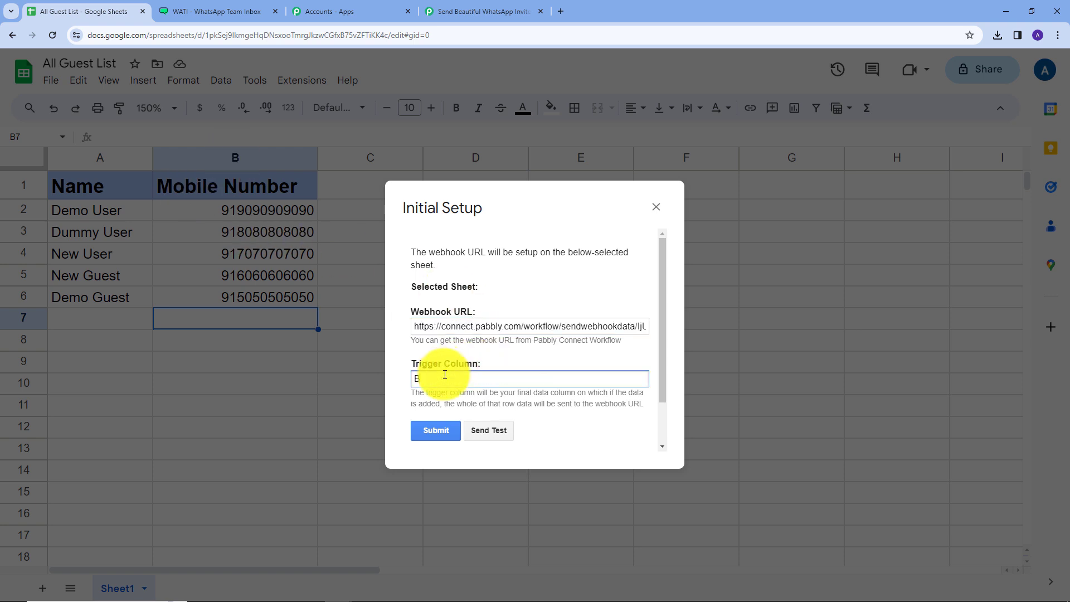
# Send test data to the webhook, submit the initial setup and close its dialog.
pyautogui.click(490, 433)
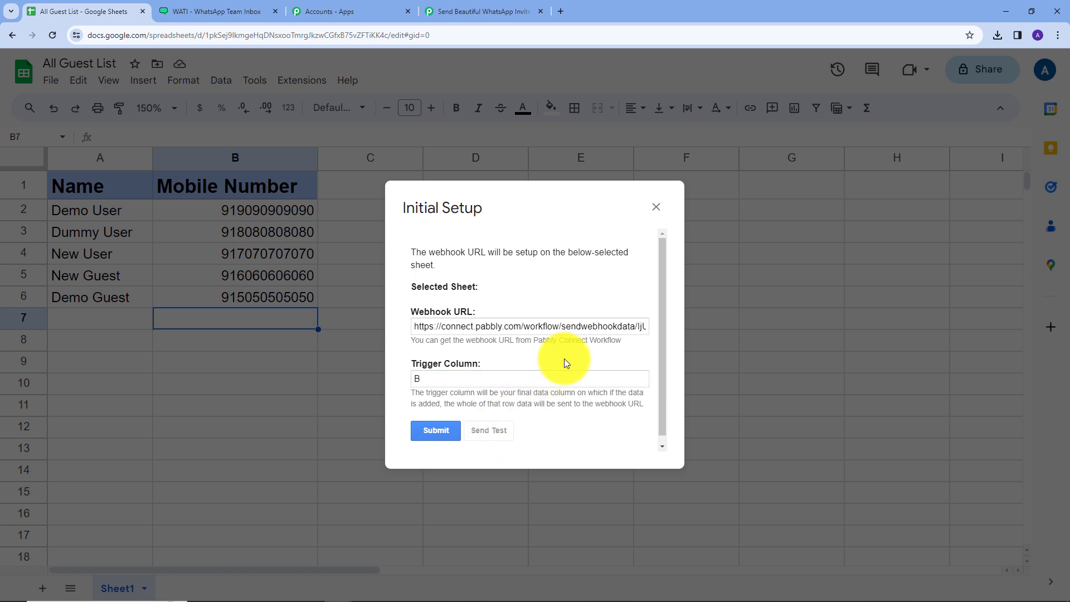
pyautogui.scroll(-1, 568, 355)
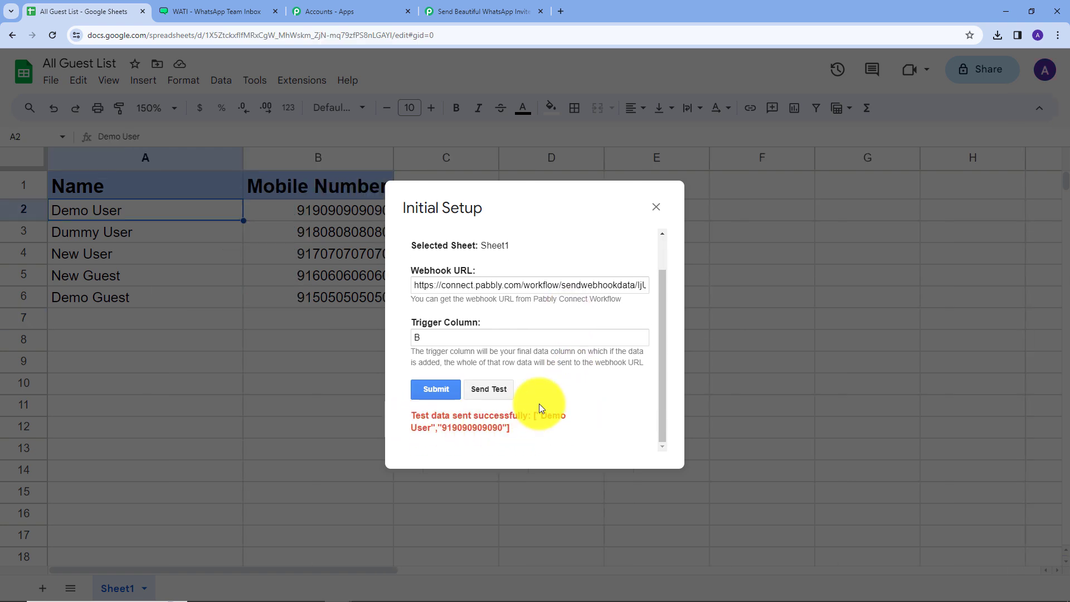
pyautogui.click(442, 385)
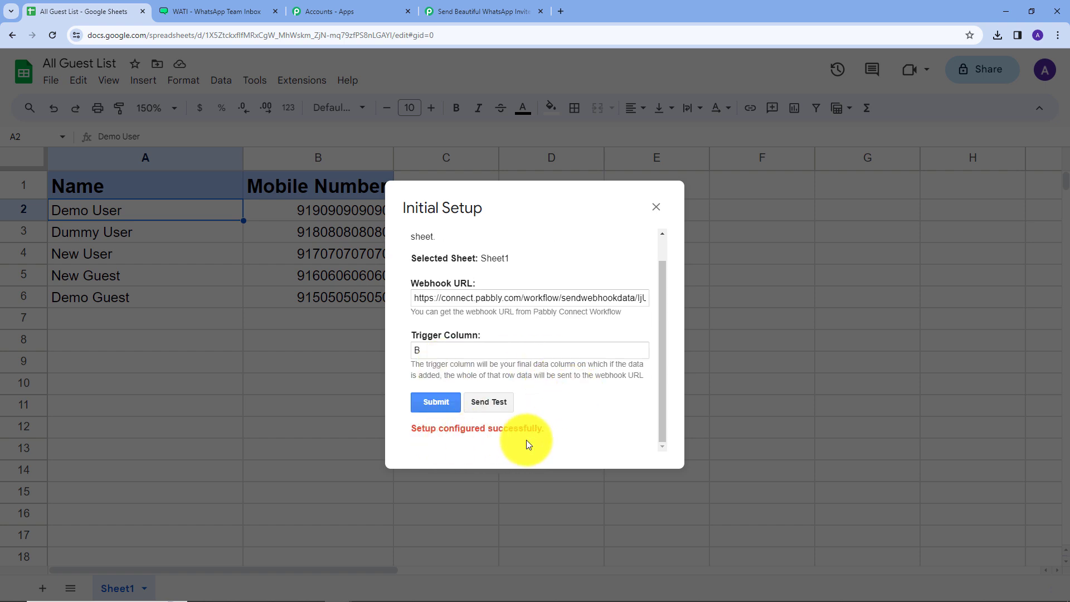
pyautogui.click(656, 207)
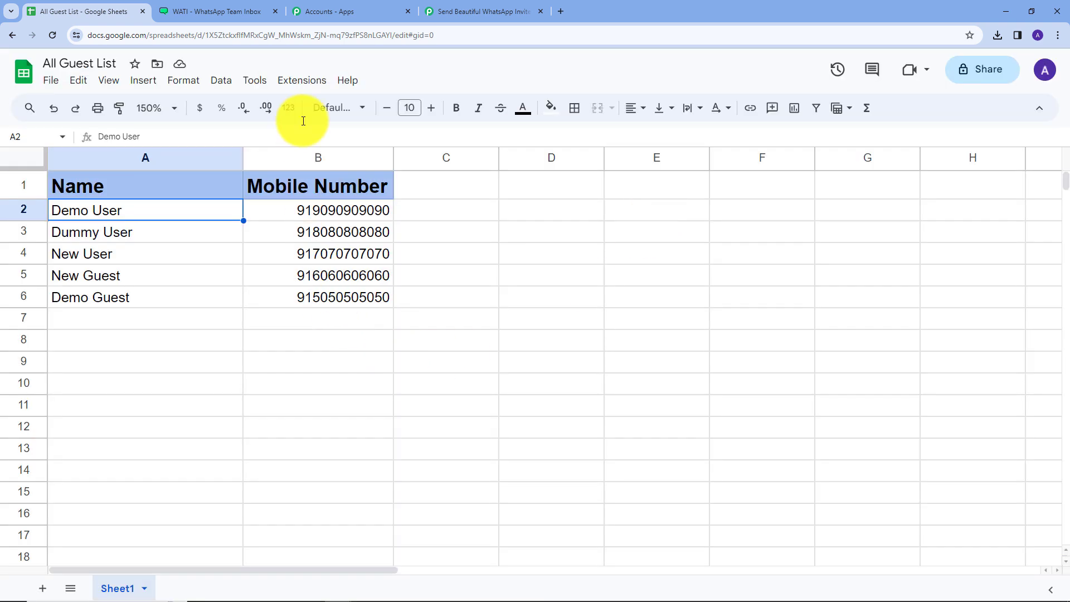
# Enable Send On Event for the guest list through the Pabbly Connect Webhooks add-on.
pyautogui.click(297, 81)
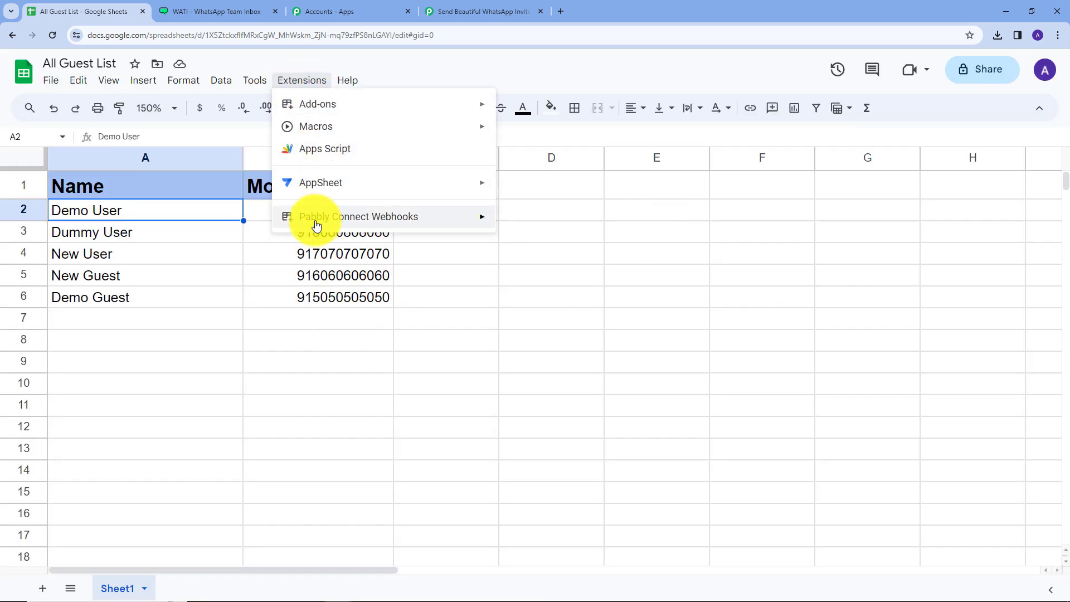
pyautogui.moveTo(317, 225)
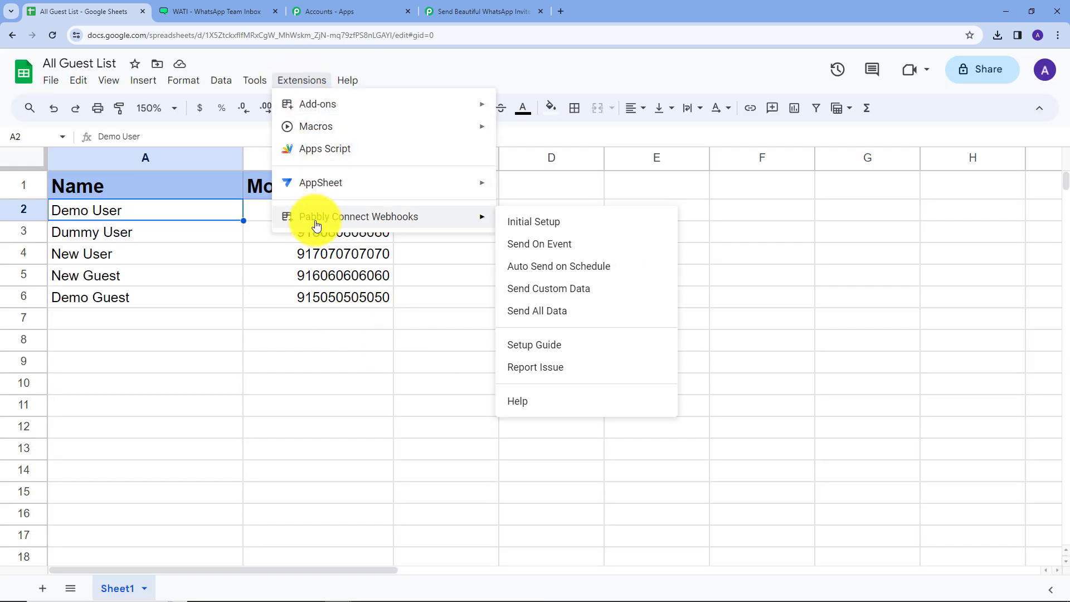
pyautogui.click(520, 245)
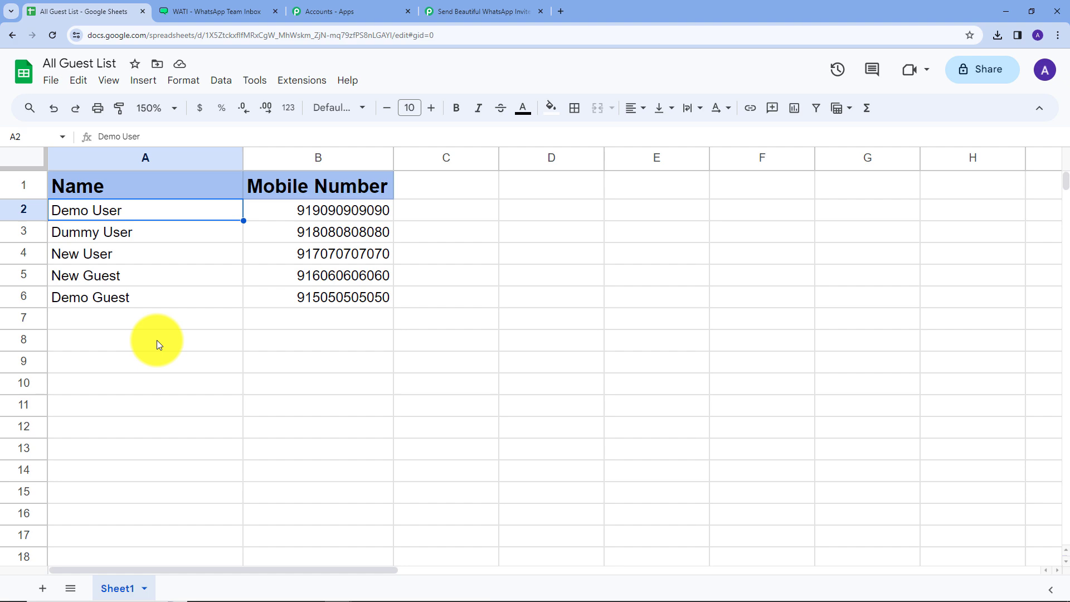
# Switch to the Pabbly Connect workflow and check the received response's trigger column, spreadsheet name, guest name and mobile number.
pyautogui.click(490, 12)
pyautogui.scroll(-9, 648, 259)
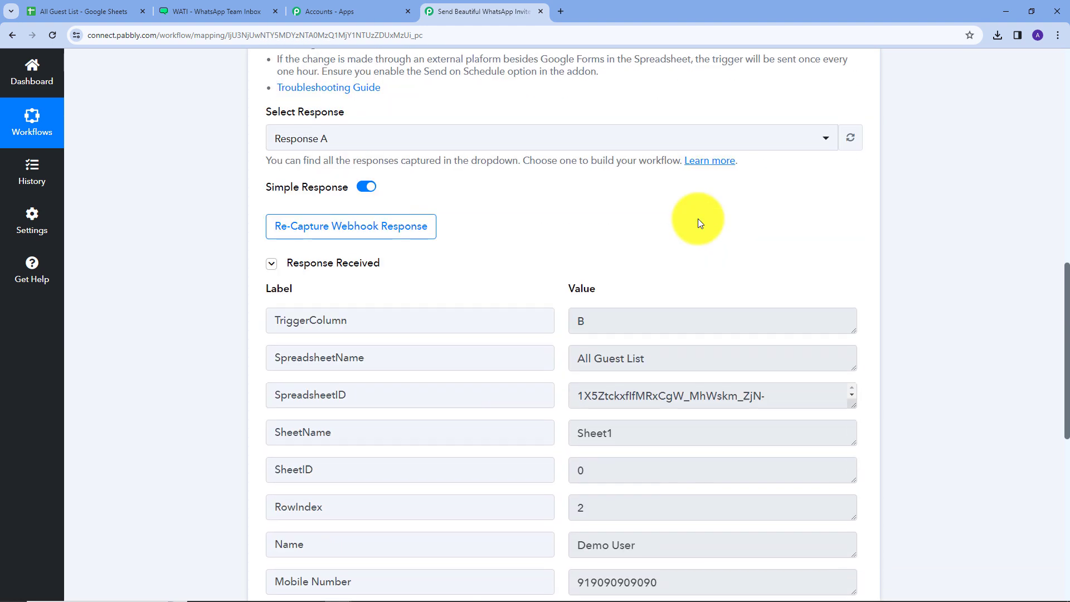
pyautogui.doubleClick(581, 210)
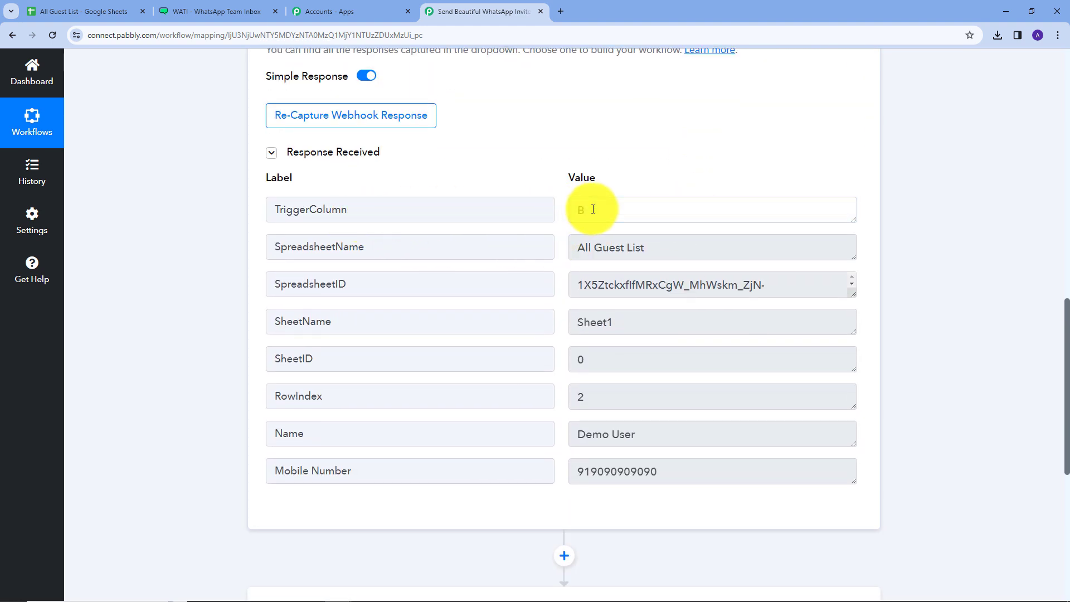
pyautogui.click(681, 245)
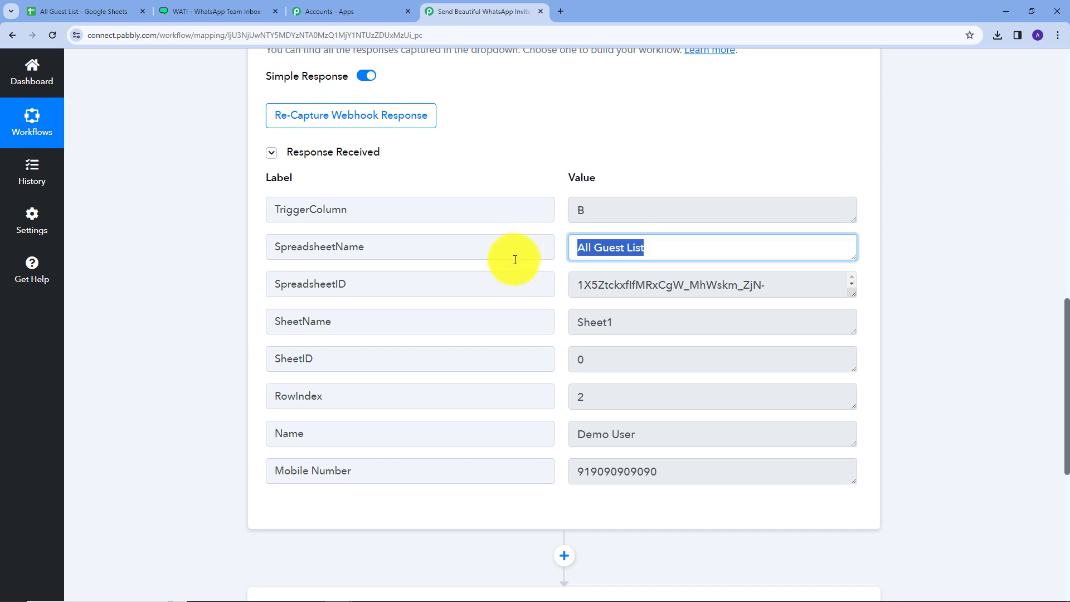
pyautogui.scroll(-1, 662, 253)
pyautogui.scroll(-2, 662, 252)
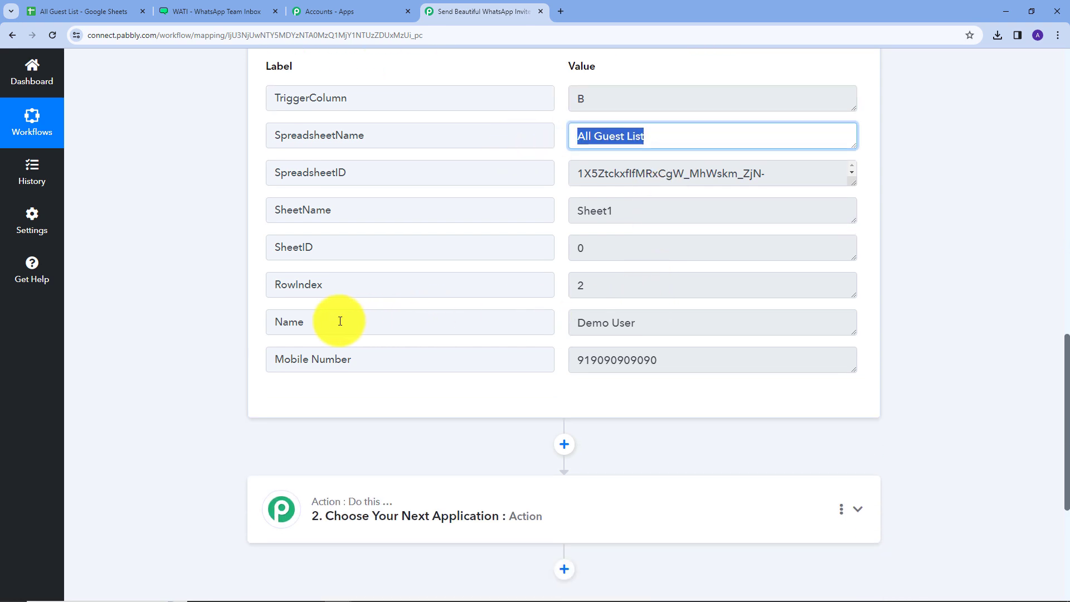
pyautogui.click(657, 321)
pyautogui.moveTo(657, 322); pyautogui.dragTo(553, 329)
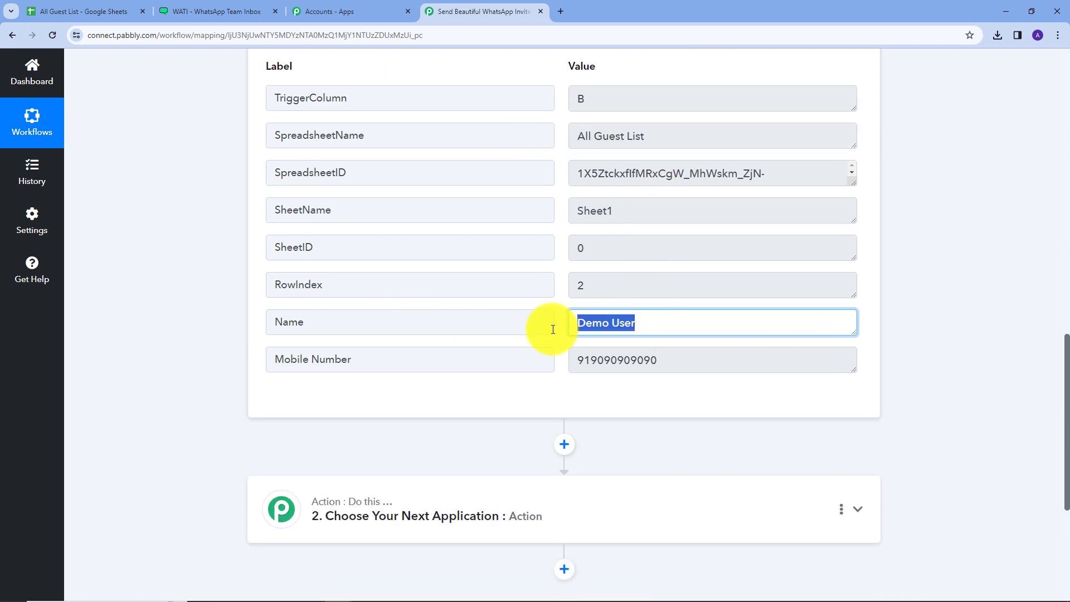
pyautogui.moveTo(683, 360); pyautogui.dragTo(557, 366)
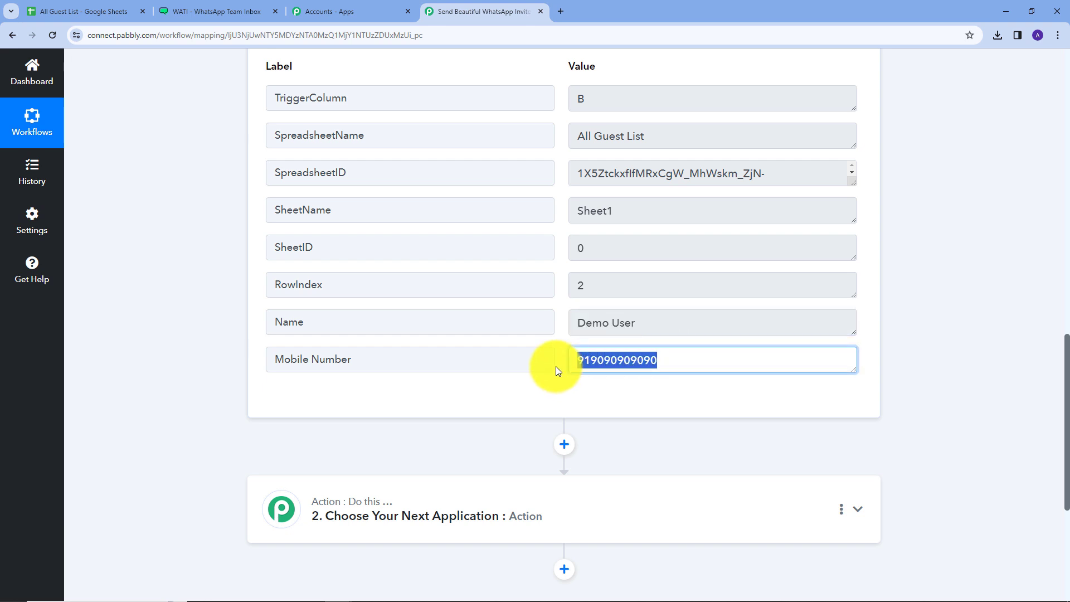
pyautogui.click(548, 400)
pyautogui.scroll(1, 549, 399)
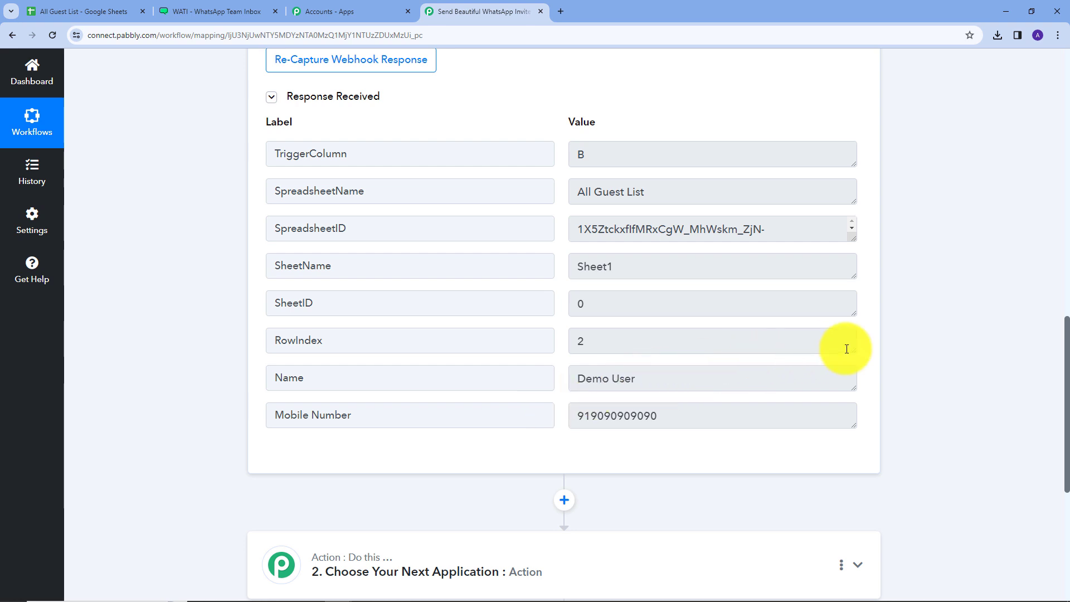
# Set the workflow's action application to WATI with the event Send Template Message.
pyautogui.scroll(-2, 907, 343)
pyautogui.scroll(-1, 908, 342)
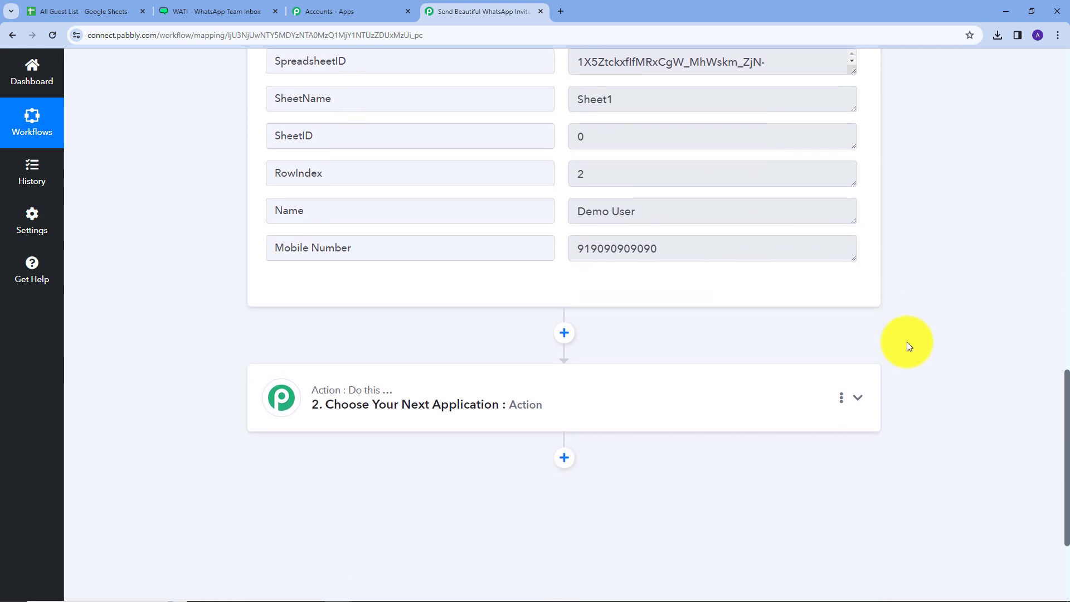
pyautogui.click(678, 404)
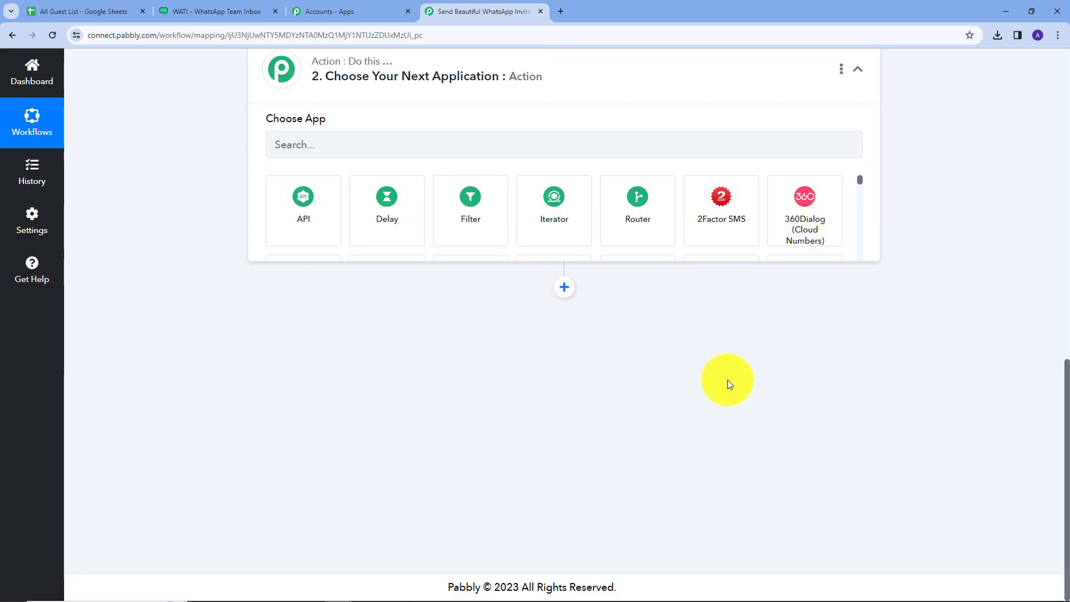
pyautogui.click(393, 298)
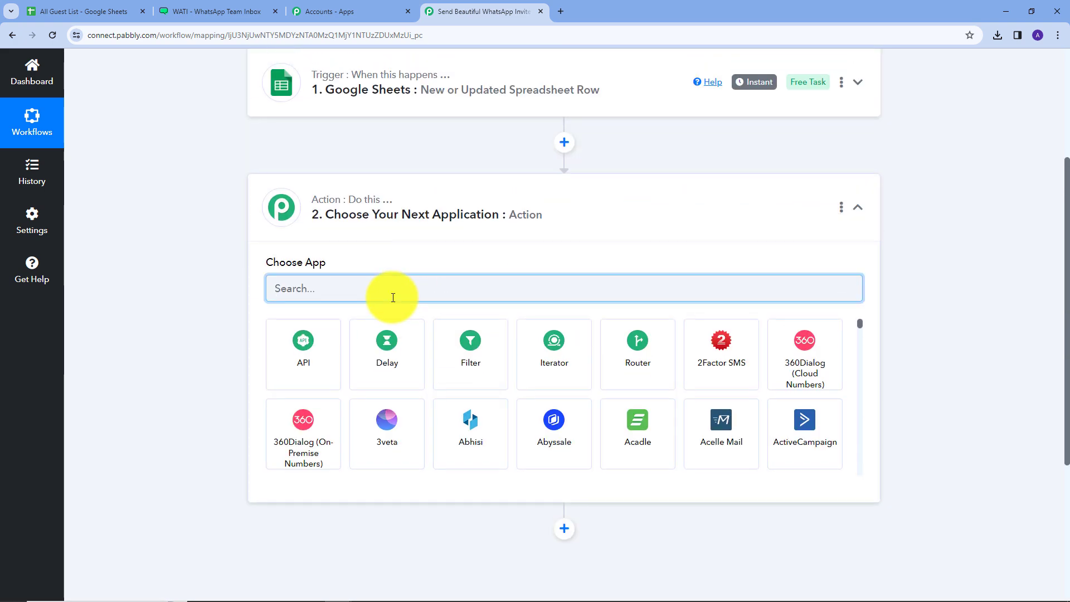
pyautogui.write('Wati')
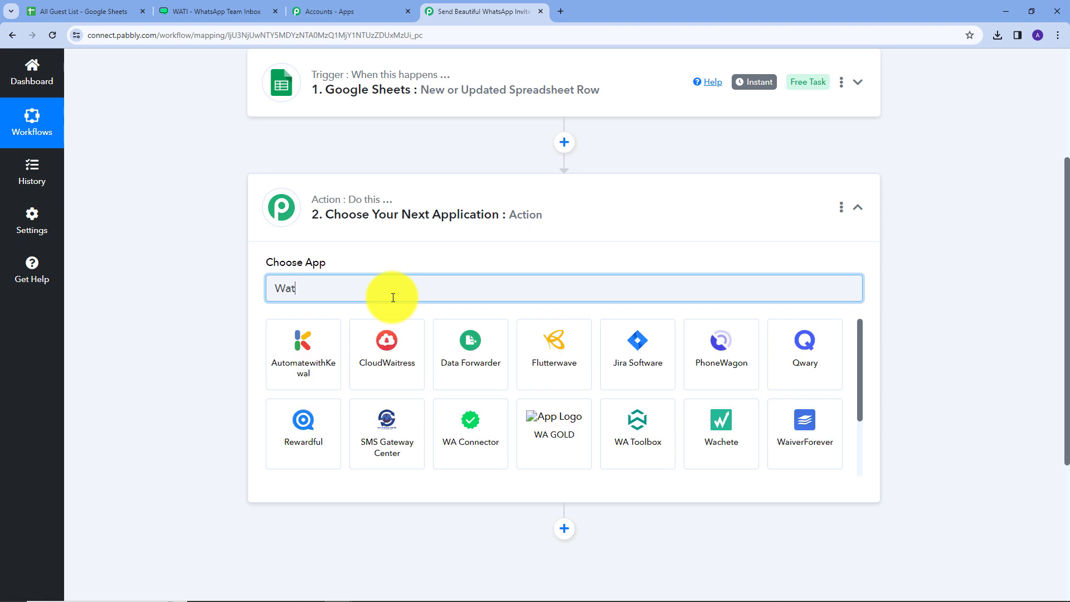
pyautogui.click(302, 349)
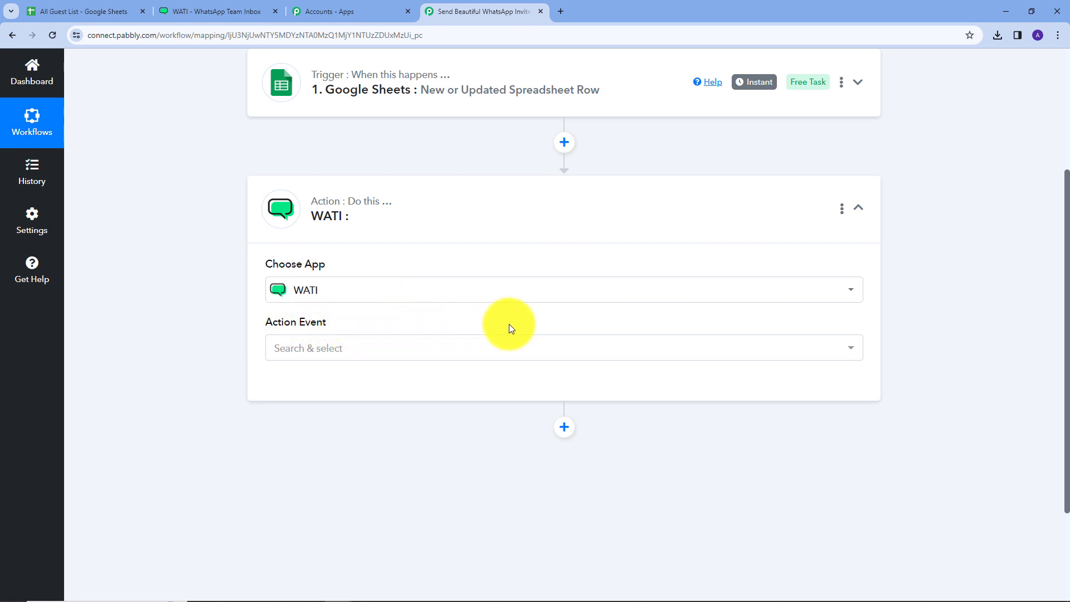
pyautogui.click(478, 349)
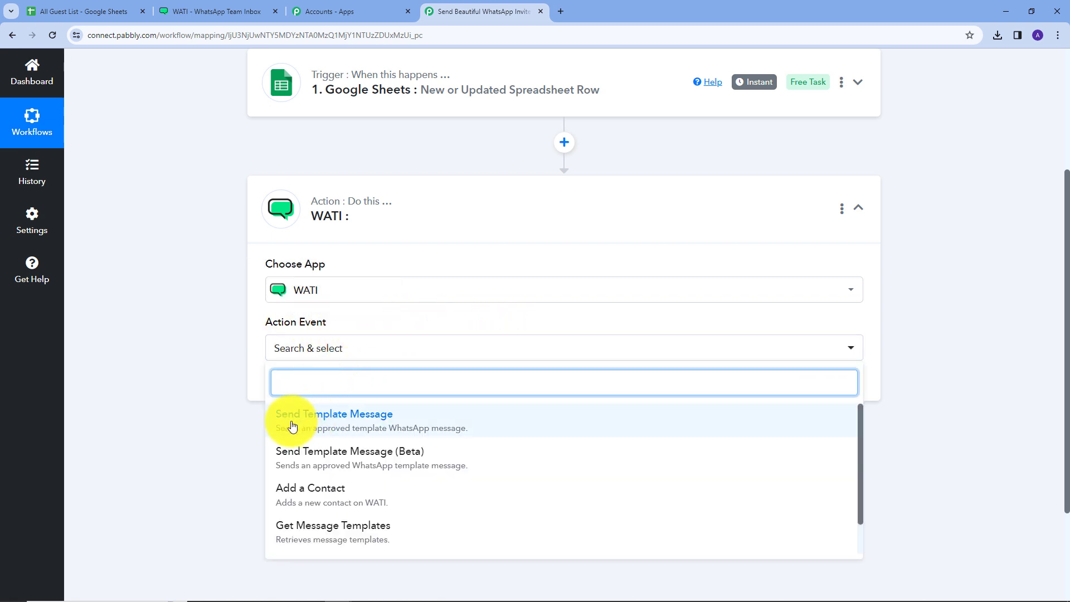
pyautogui.click(357, 425)
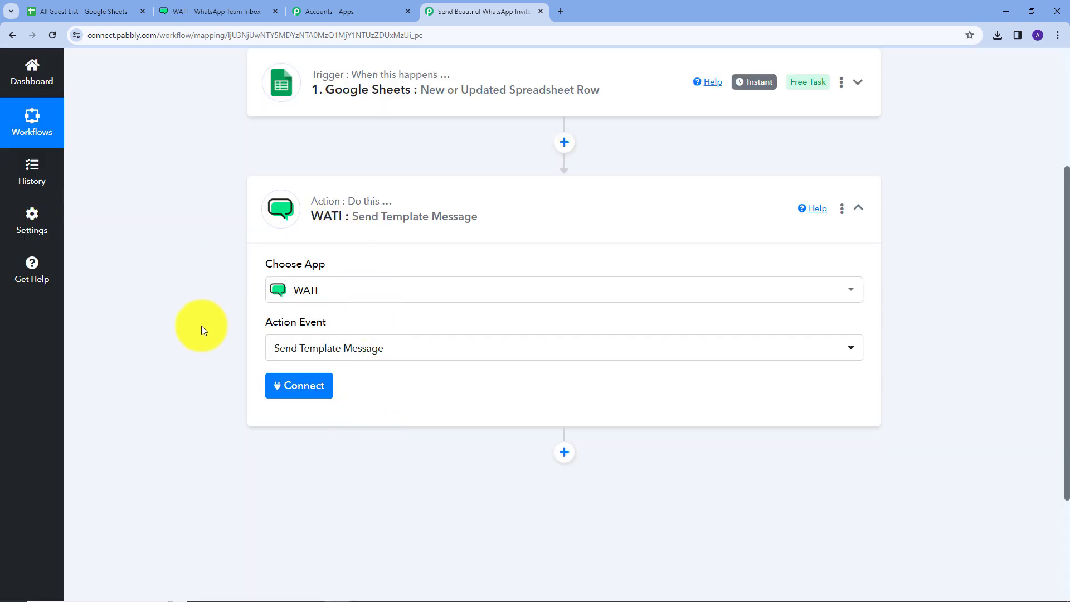
# Start a new WATI connection and fill in its API Endpoint with the one copied from WATI's API Docs.
pyautogui.click(304, 390)
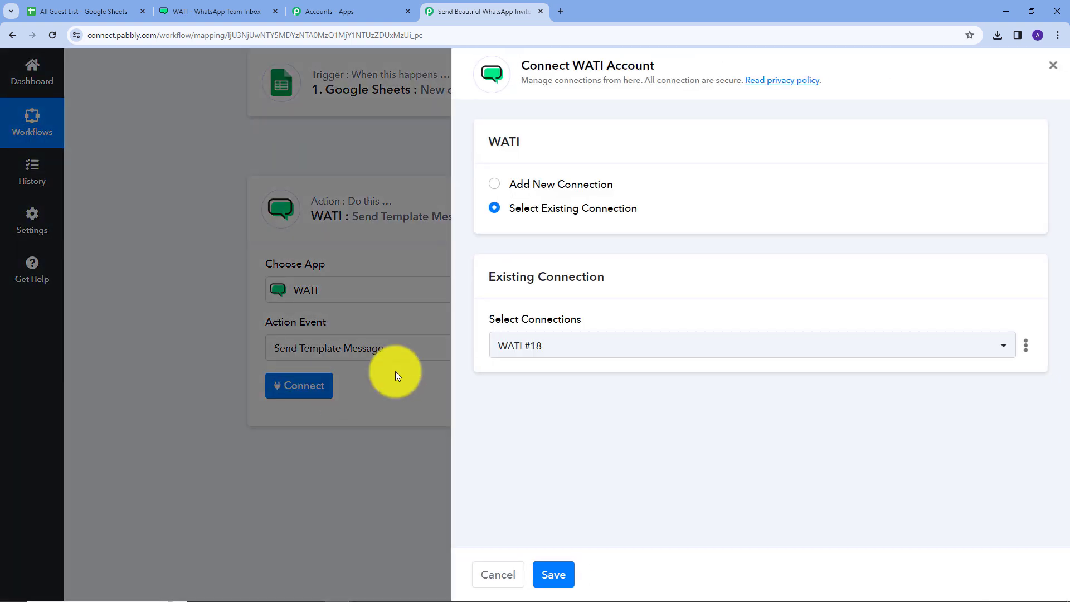
pyautogui.click(527, 188)
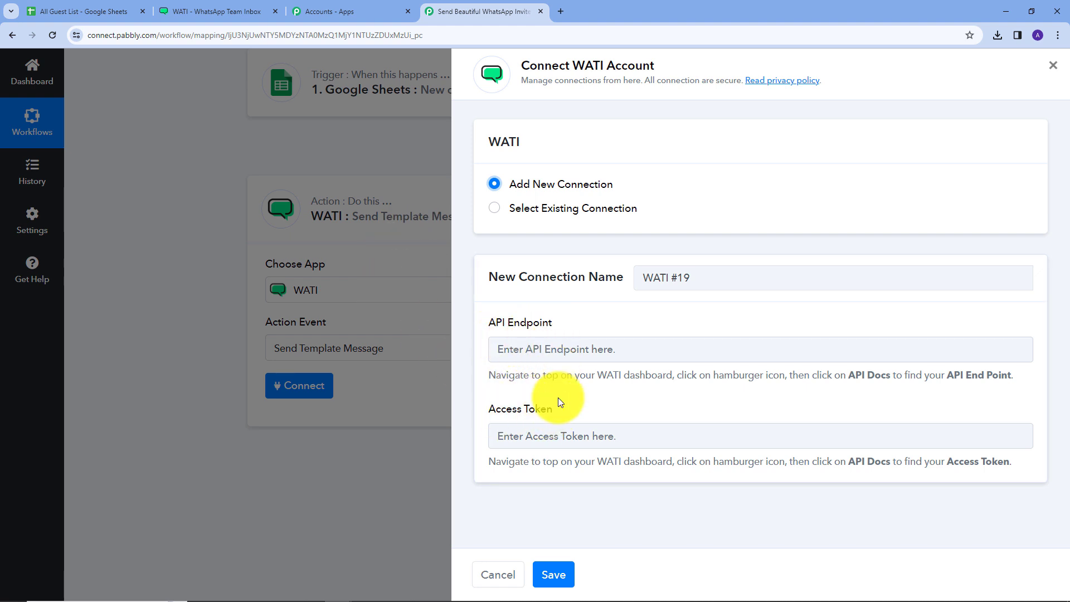
pyautogui.click(222, 15)
pyautogui.scroll(1, 334, 98)
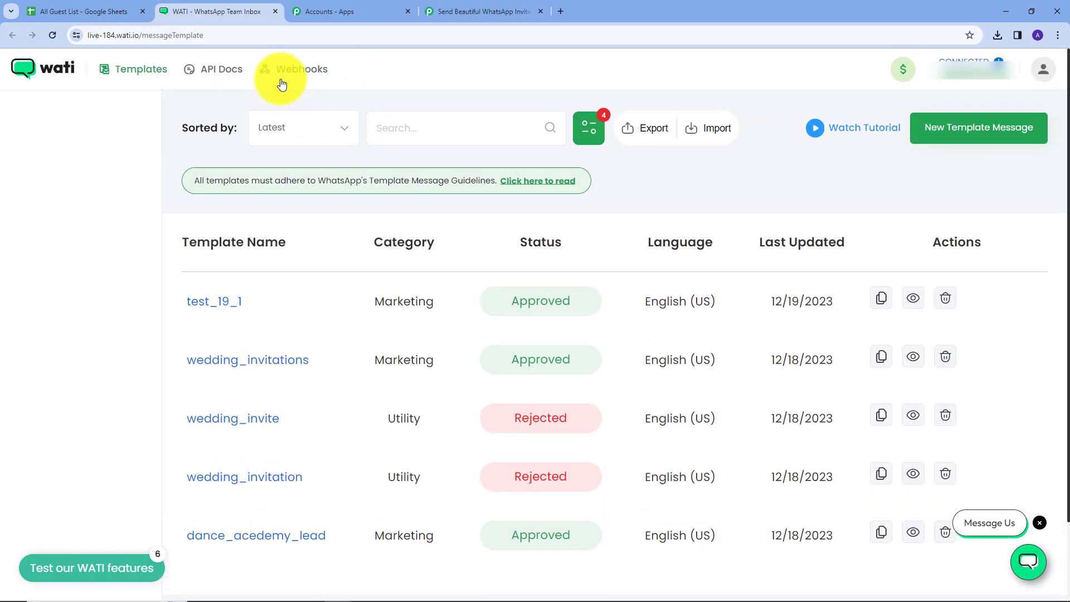
pyautogui.click(209, 75)
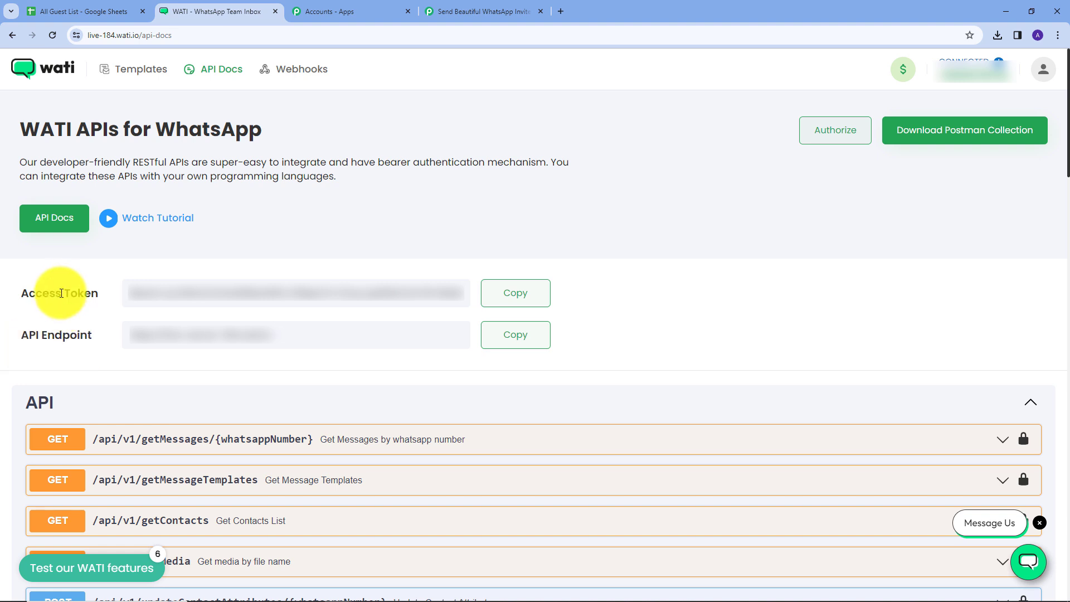
pyautogui.click(512, 342)
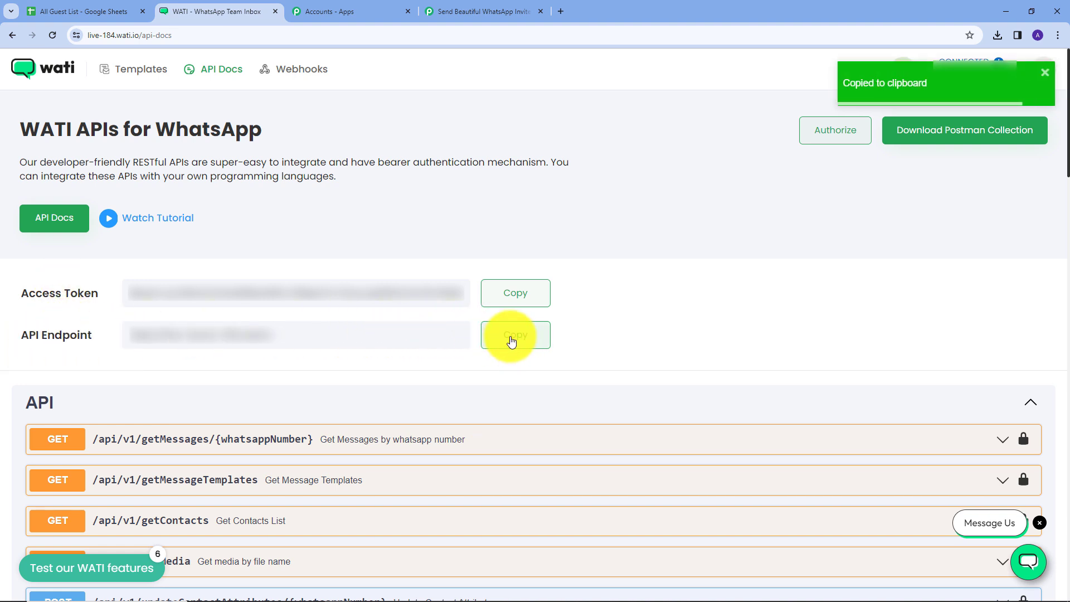
pyautogui.click(469, 12)
pyautogui.click(544, 354)
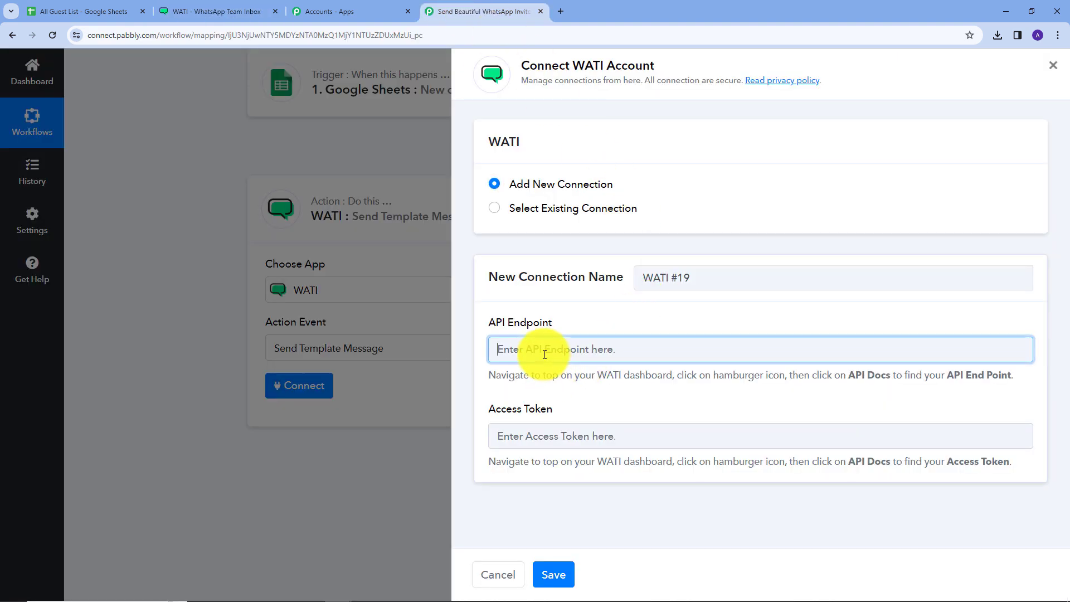
pyautogui.hotkey('ctrl', 'v')
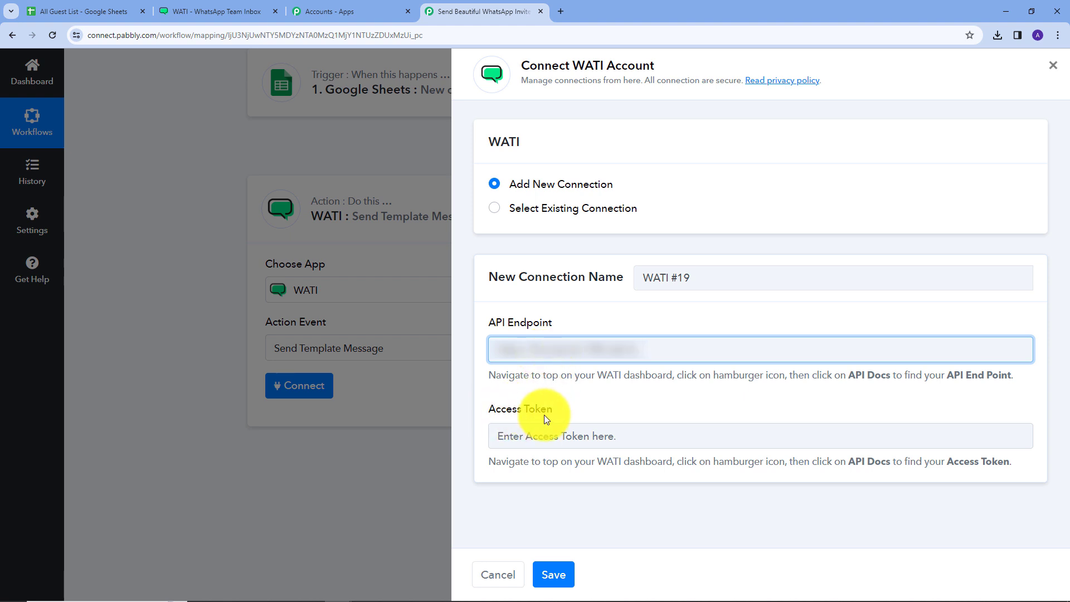
# Copy the access token from WATI's API Docs, paste it into the Access Token field of the new Pabbly Connect connection, and save it.
pyautogui.click(209, 8)
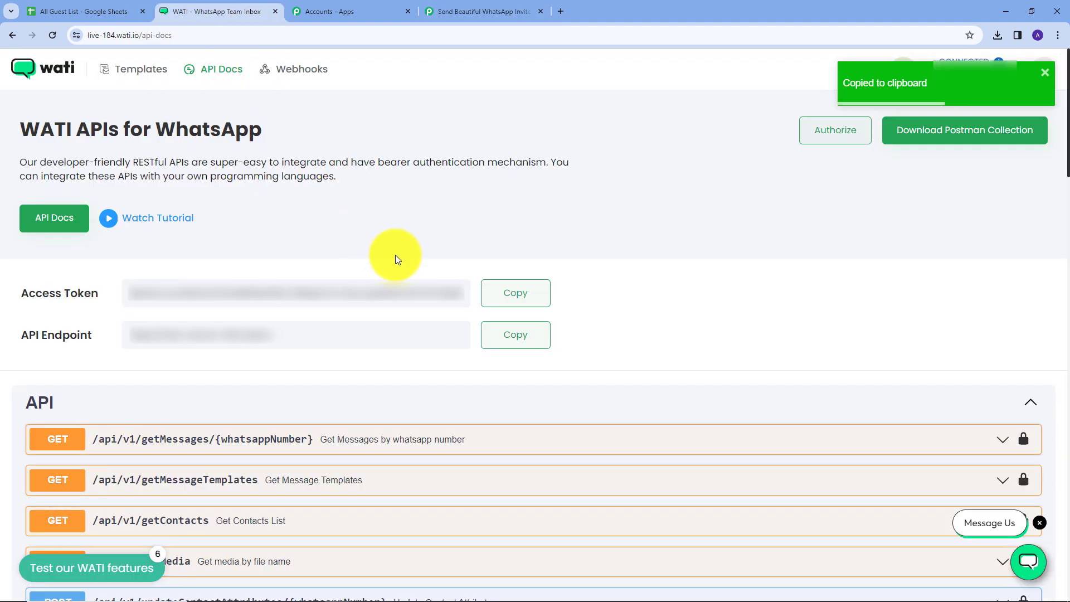
pyautogui.click(503, 293)
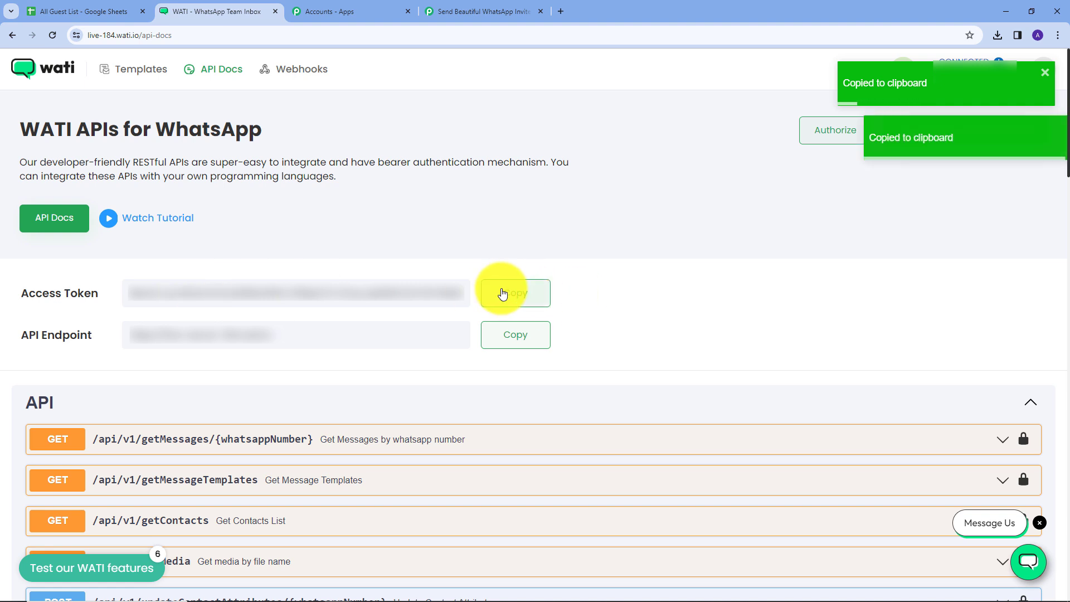
pyautogui.click(458, 12)
pyautogui.click(565, 438)
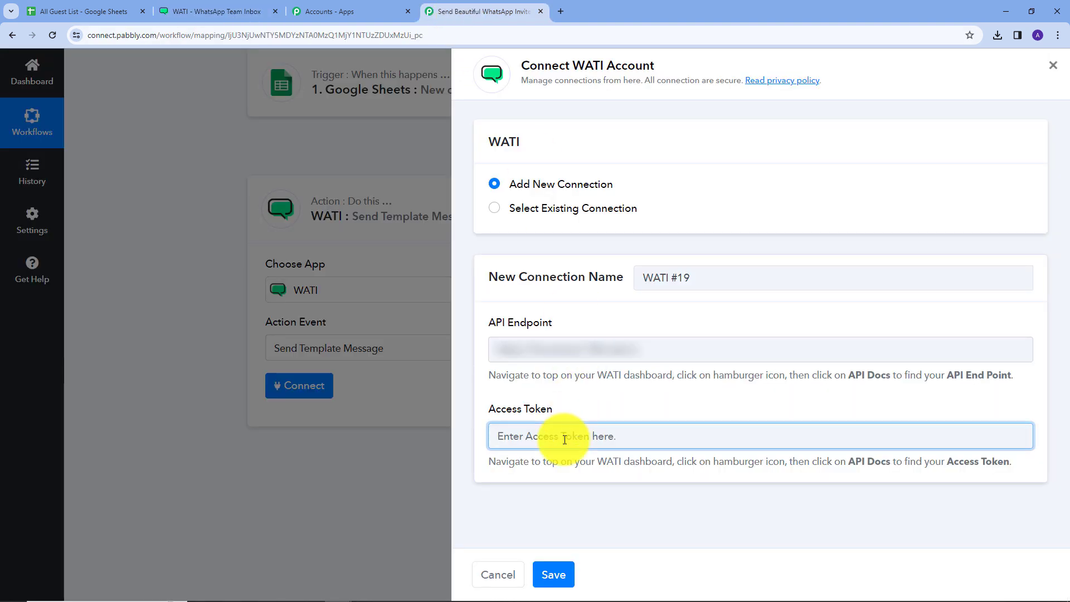
pyautogui.hotkey('ctrl', 'v')
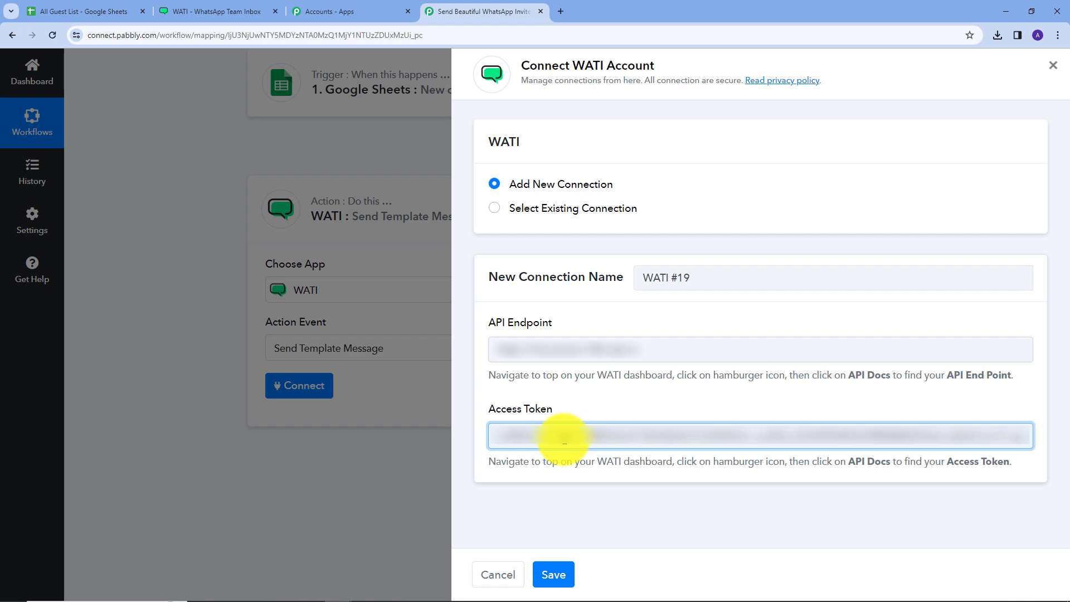
pyautogui.click(553, 574)
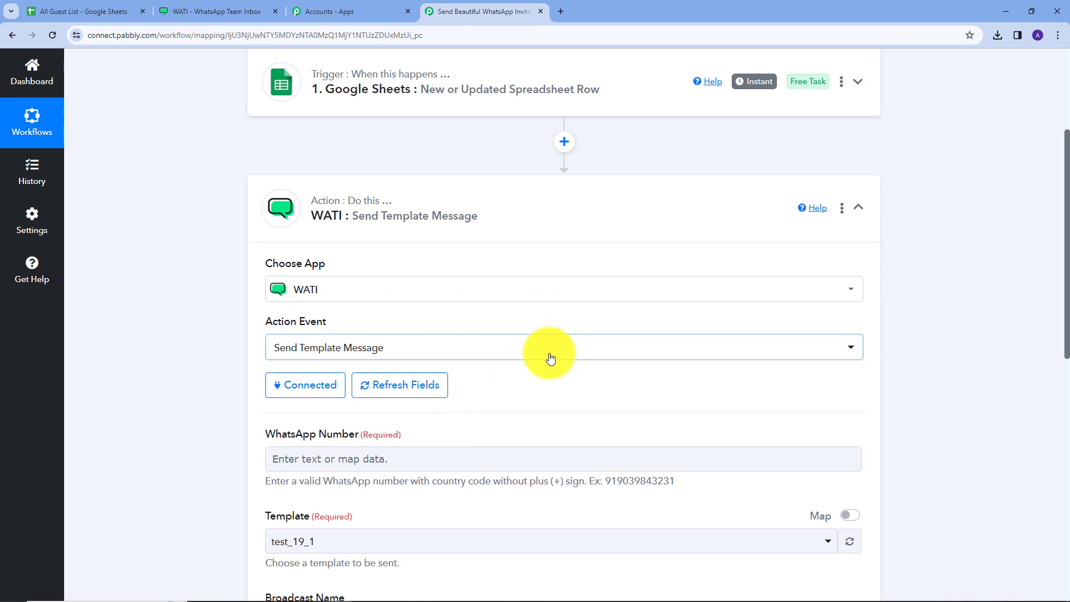
# Map the WhatsApp Number field to the Mobile Number from the Google Sheets trigger step.
pyautogui.scroll(-4, 510, 312)
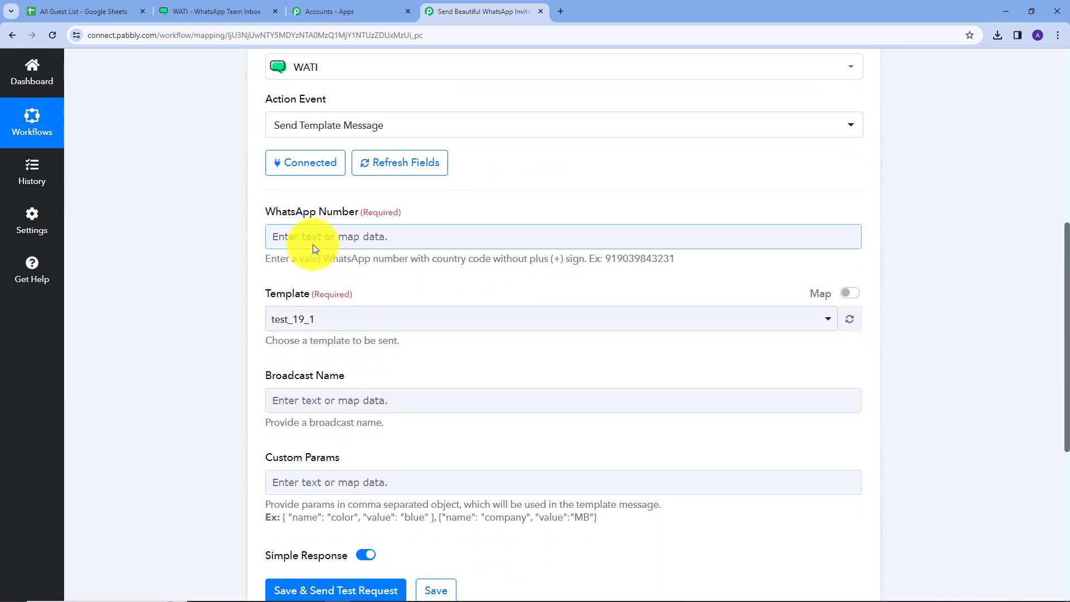
pyautogui.scroll(2, 496, 330)
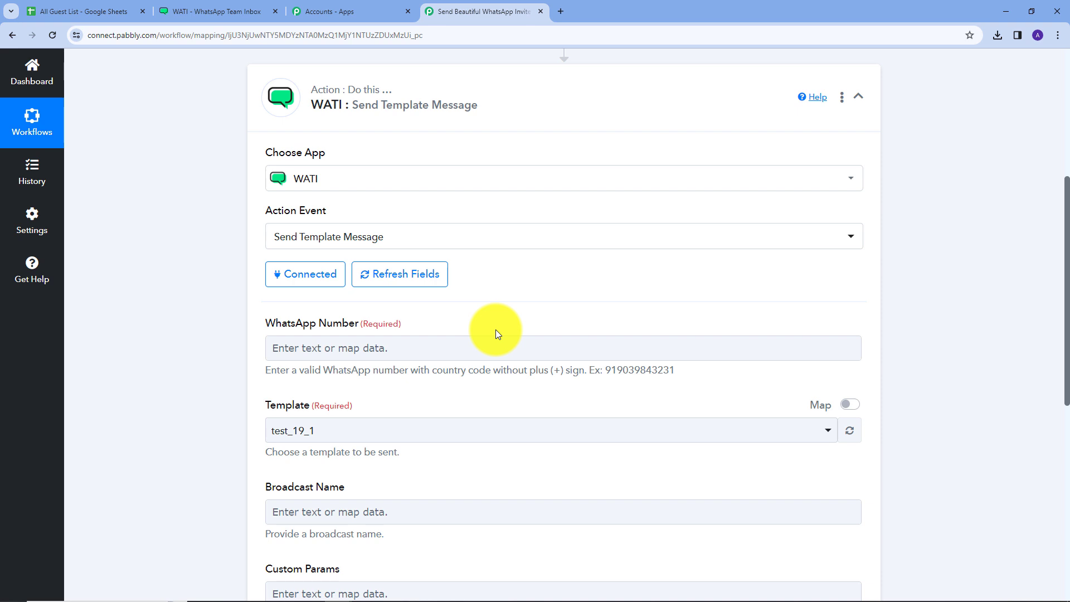
pyautogui.click(373, 348)
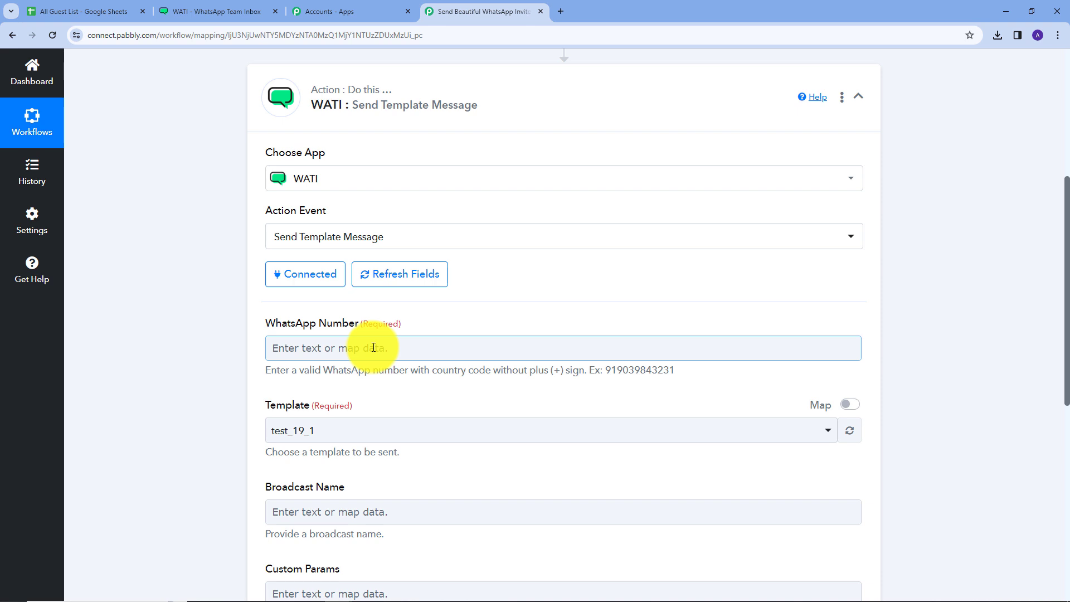
pyautogui.click(337, 349)
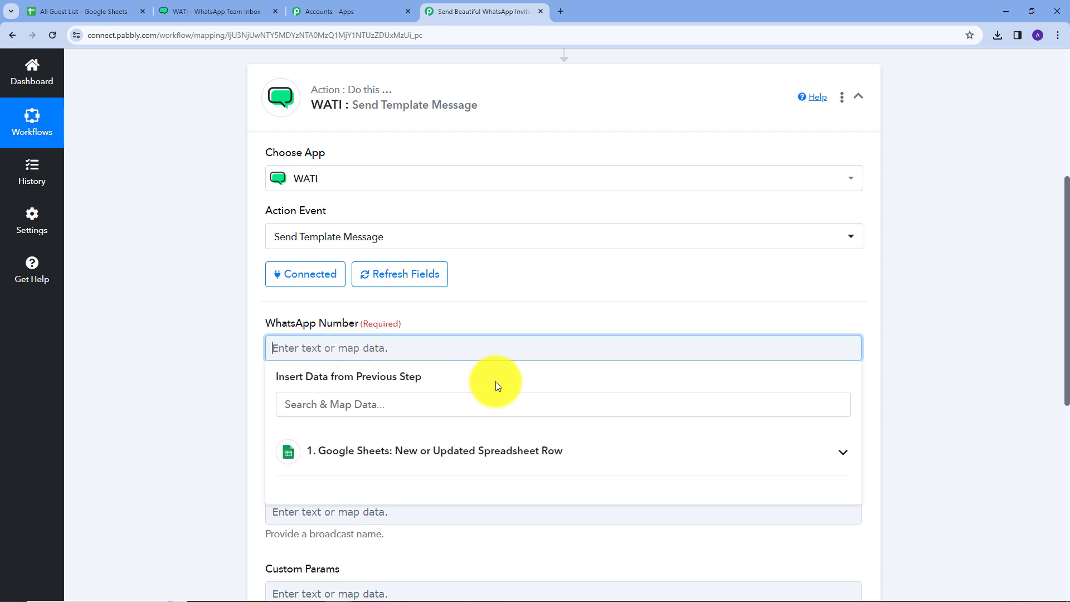
pyautogui.click(443, 444)
pyautogui.scroll(-3, 530, 278)
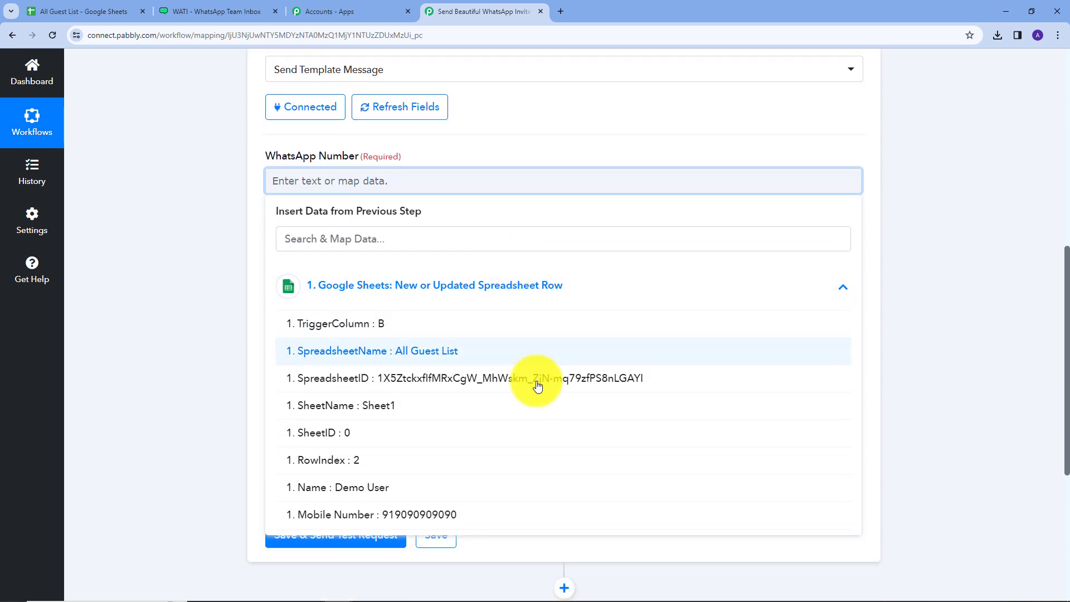
pyautogui.click(401, 516)
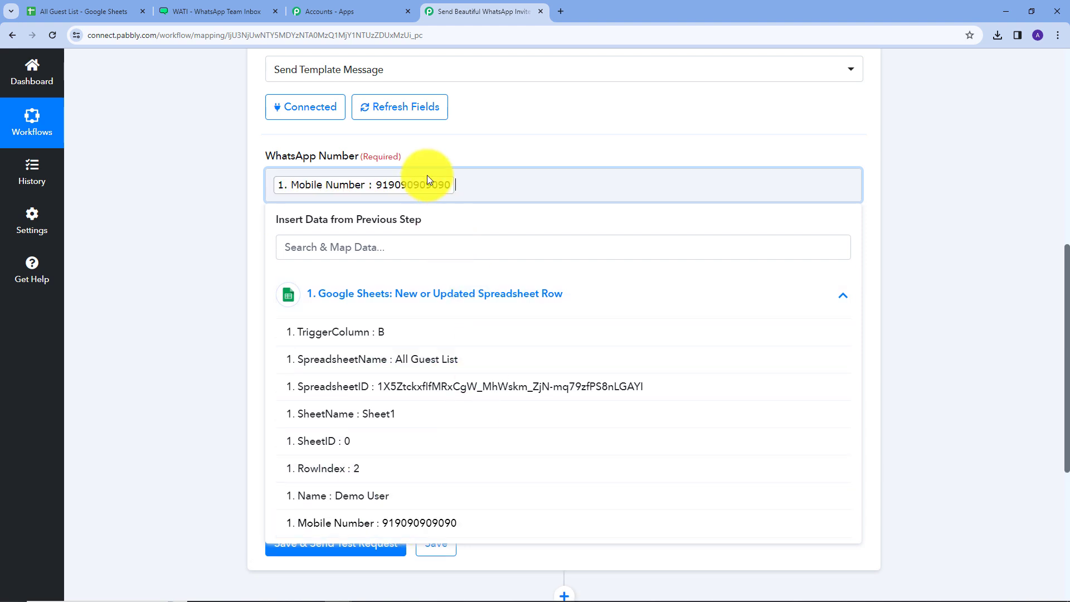
pyautogui.click(453, 148)
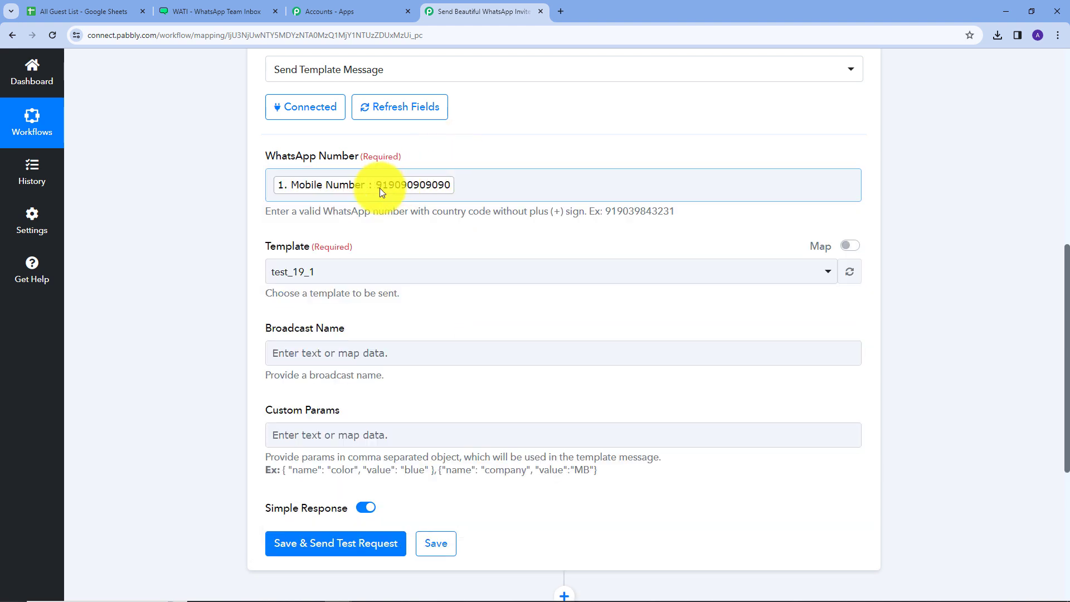
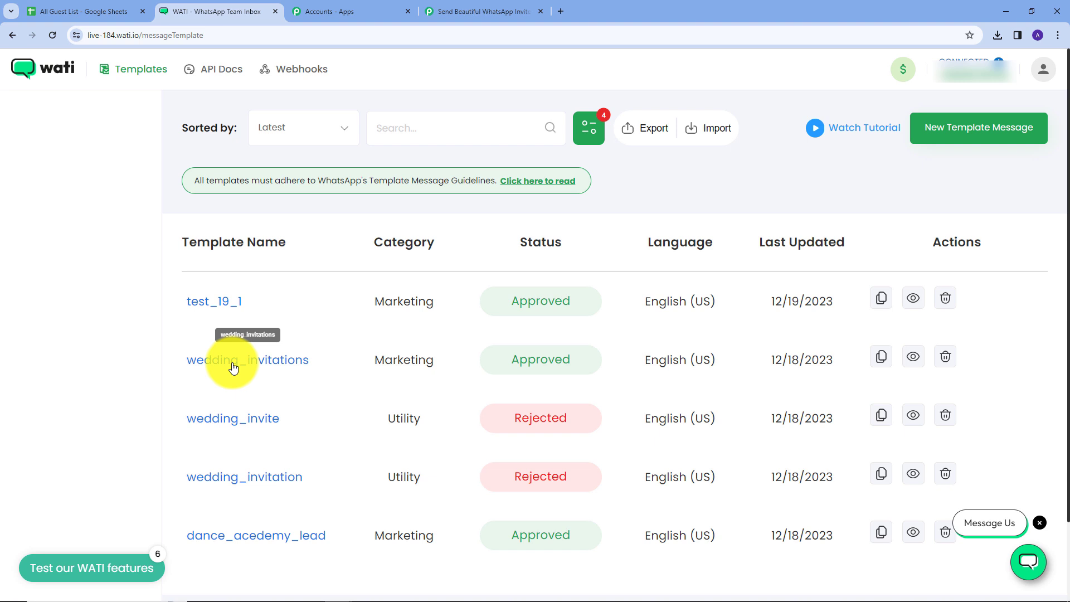
# Open the wedding_invitations template in WATI and examine its category, language, media image and body text.
pyautogui.click(217, 367)
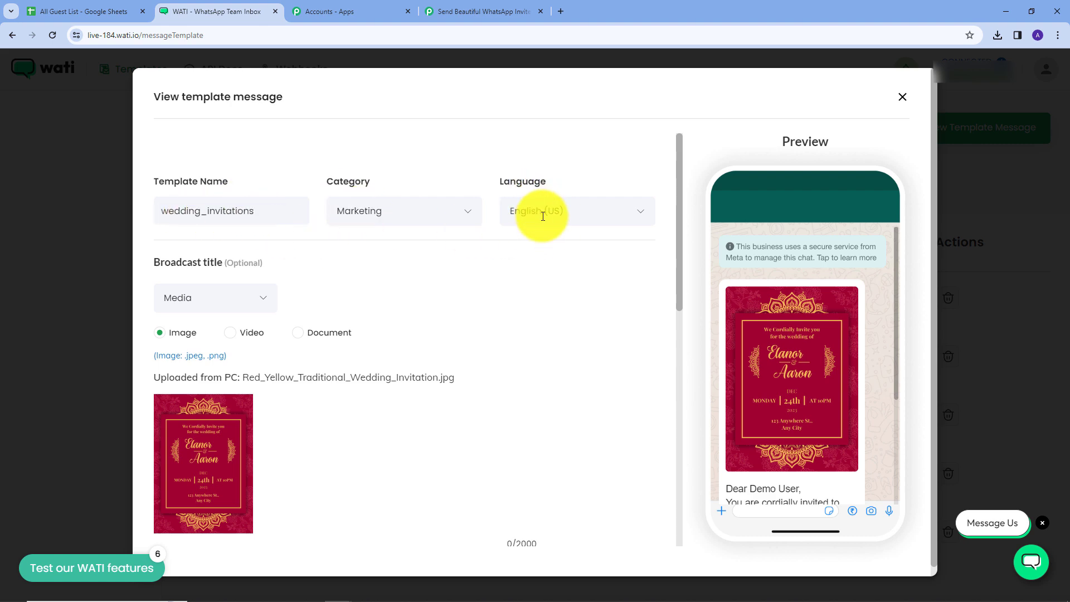
pyautogui.scroll(-2, 550, 290)
pyautogui.scroll(-1, 550, 293)
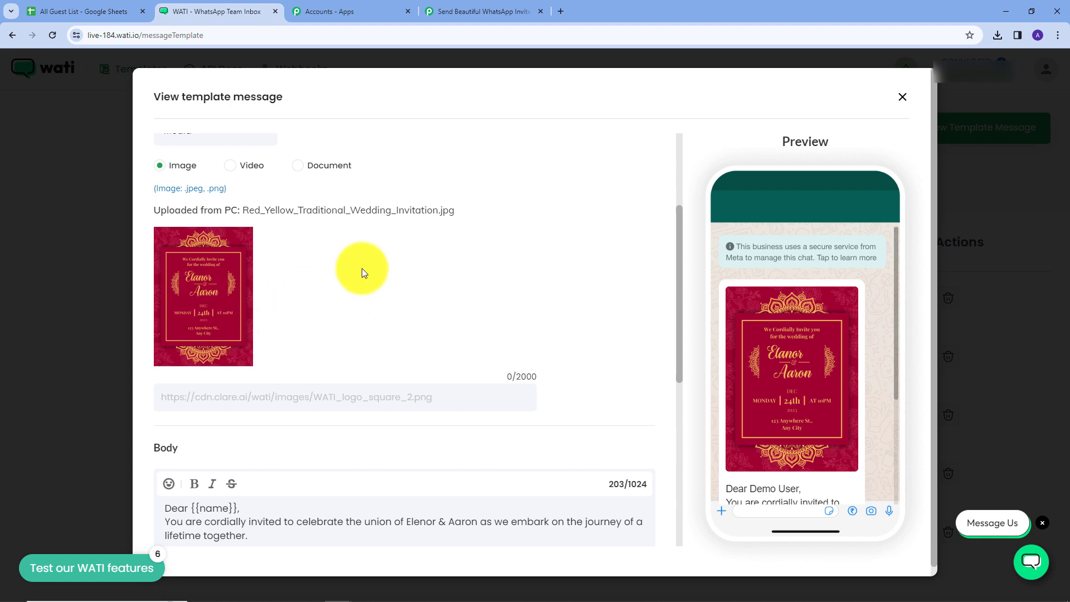
pyautogui.scroll(-3, 363, 269)
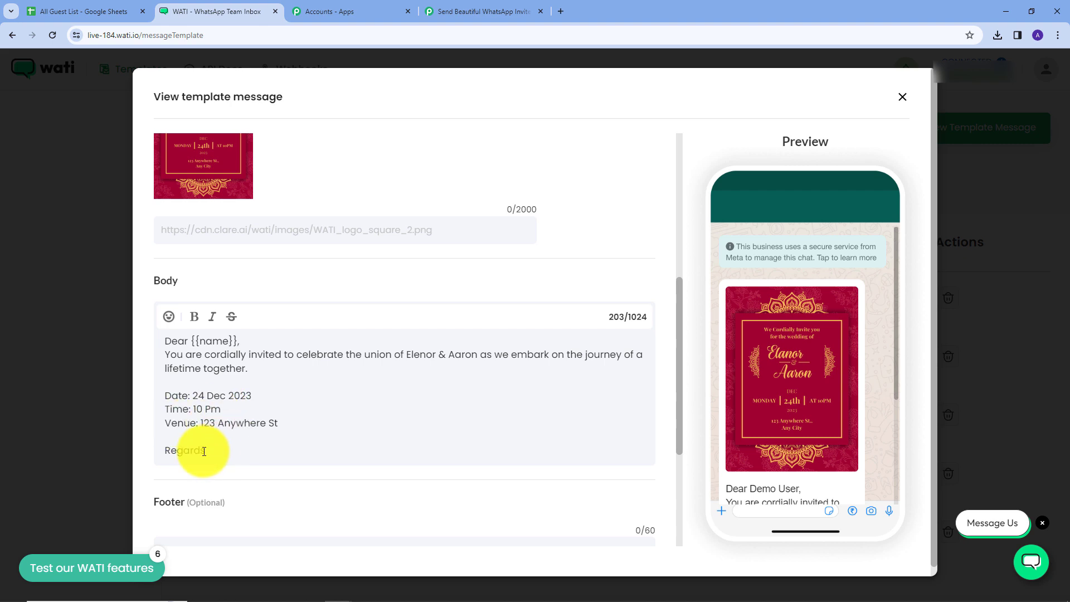
pyautogui.scroll(3, 284, 421)
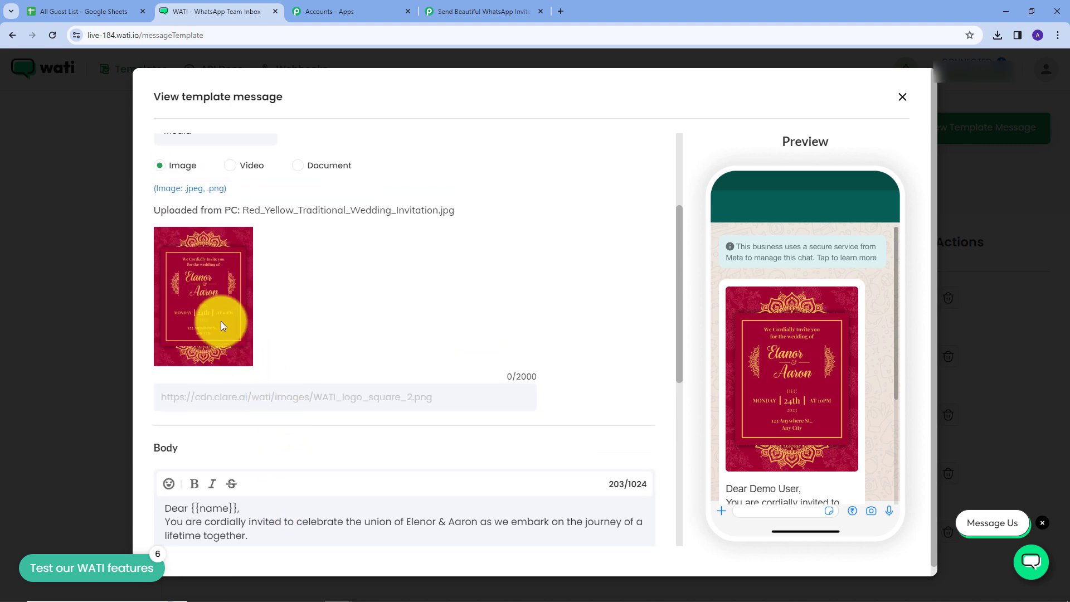
pyautogui.scroll(-2, 241, 414)
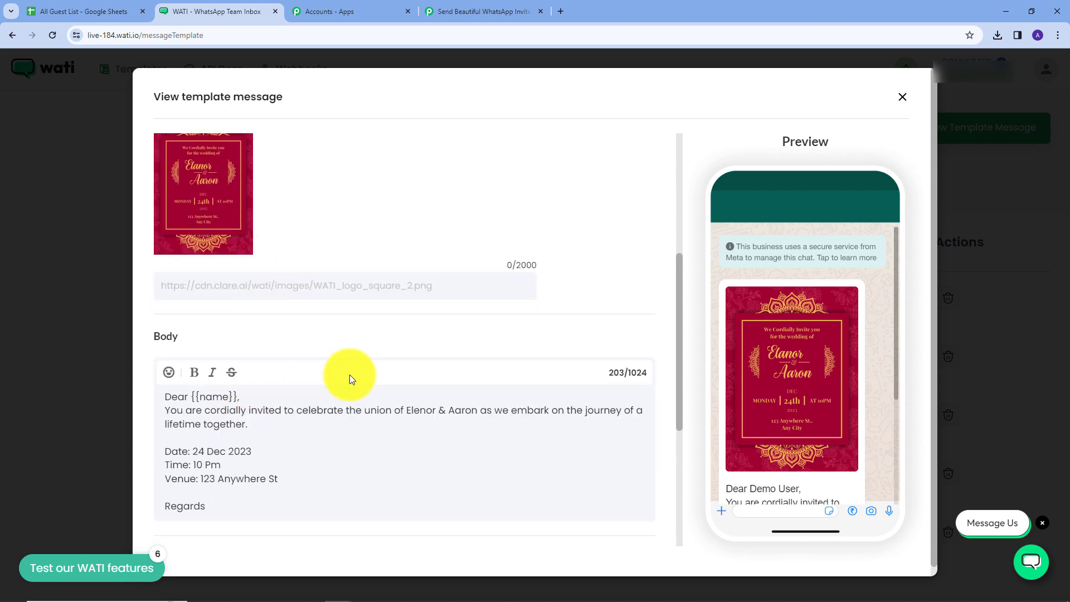
pyautogui.scroll(5, 335, 337)
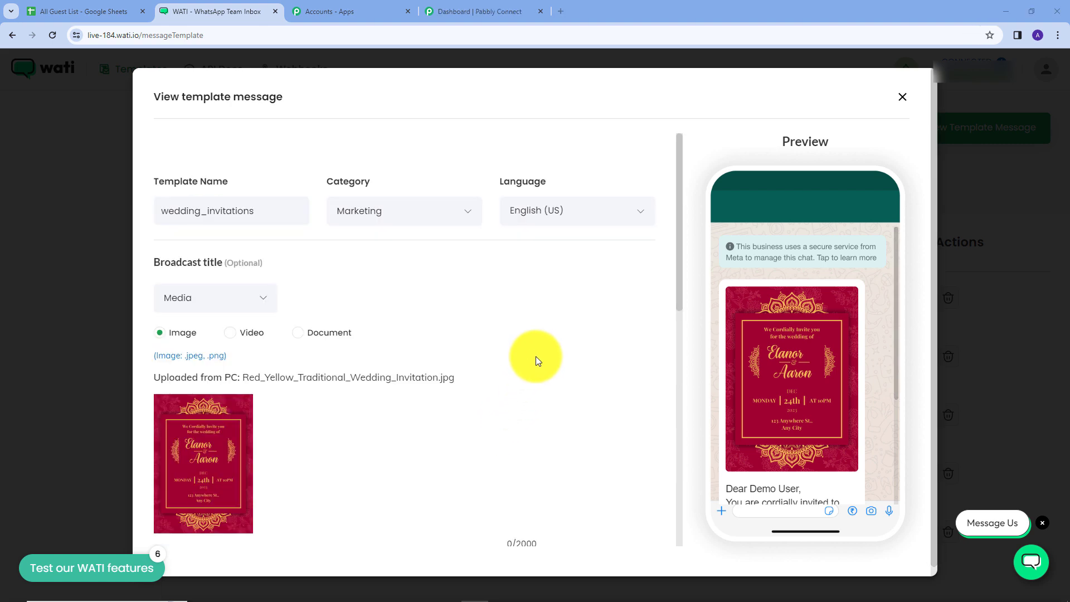
pyautogui.scroll(-5, 536, 357)
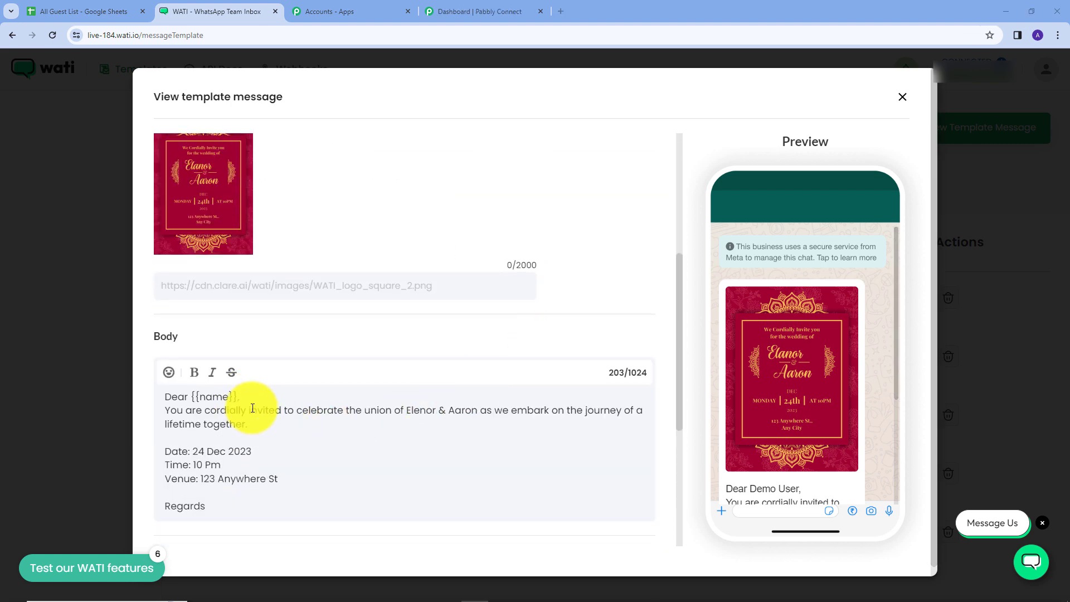
pyautogui.scroll(3, 287, 445)
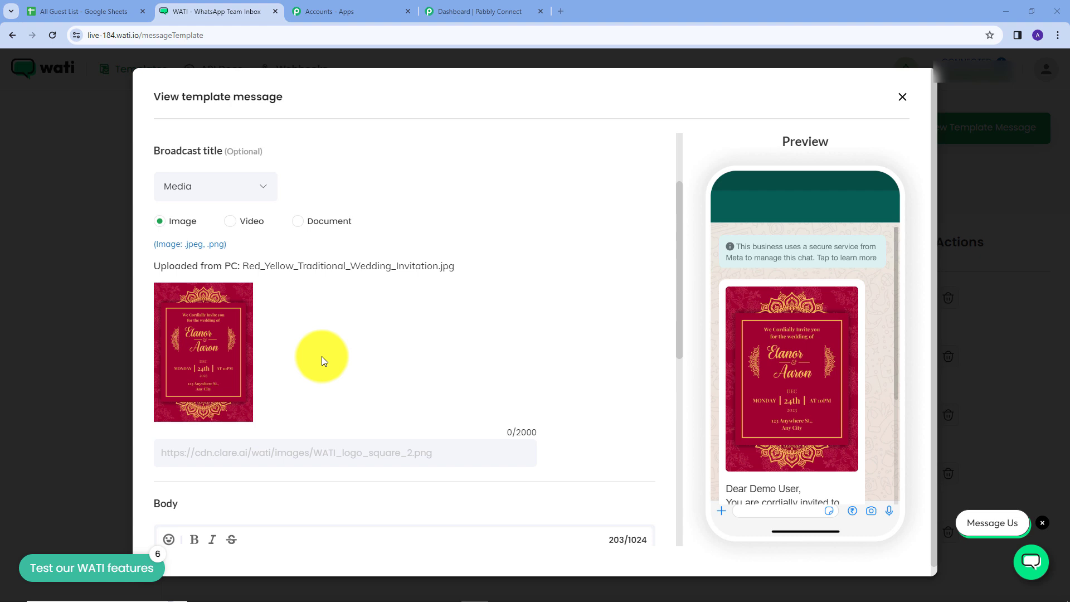
pyautogui.scroll(-1, 329, 352)
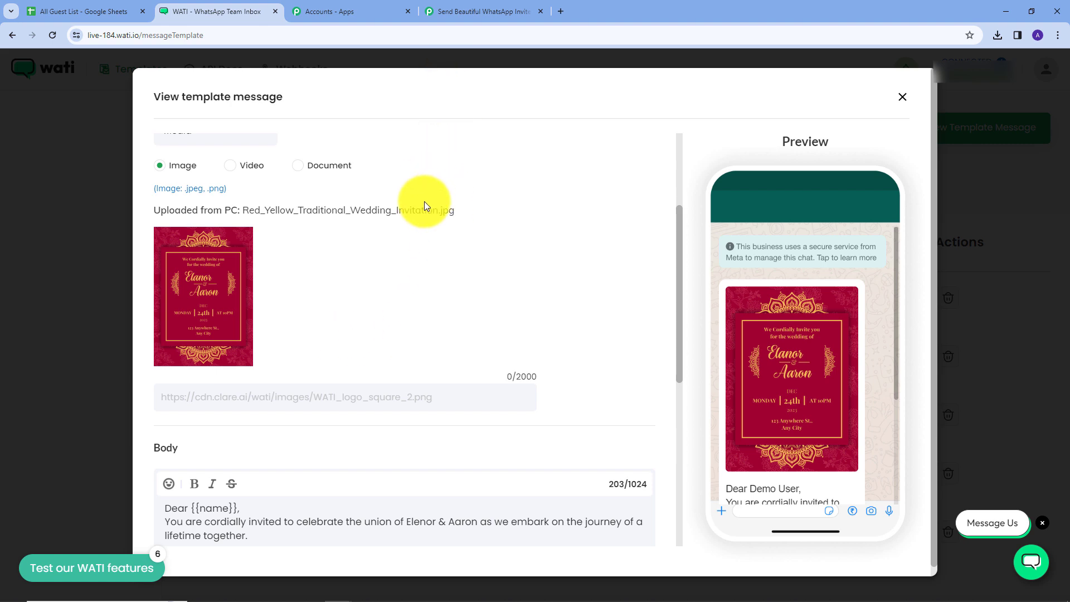
# Switch back to the Pabbly Connect workflow and set the message template to wedding_invitations.
pyautogui.hotkey('ctrl', '4')
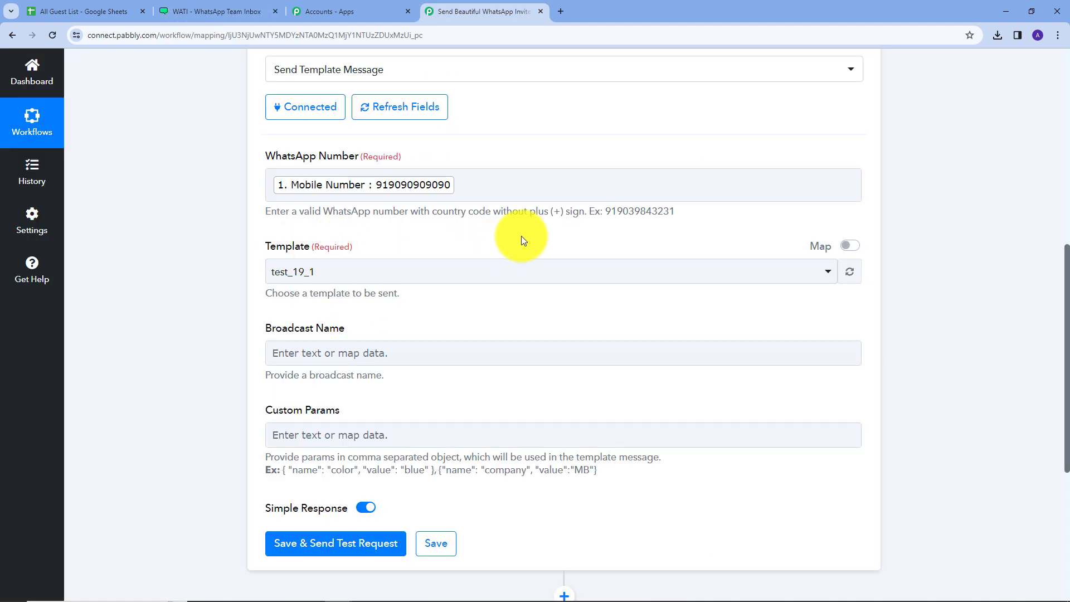
pyautogui.click(490, 272)
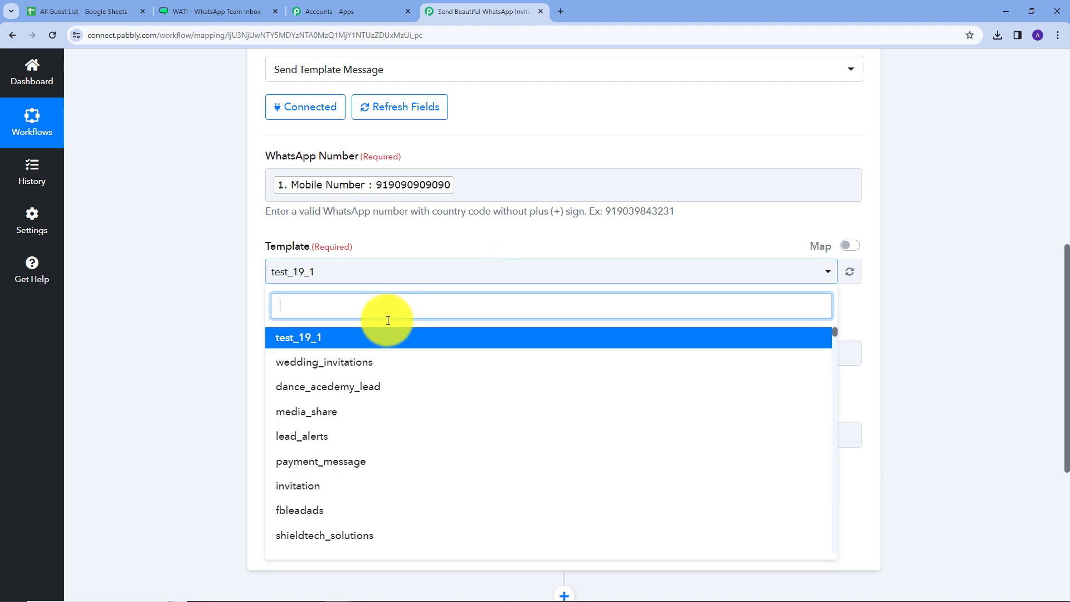
pyautogui.scroll(-2, 407, 402)
pyautogui.scroll(2, 394, 424)
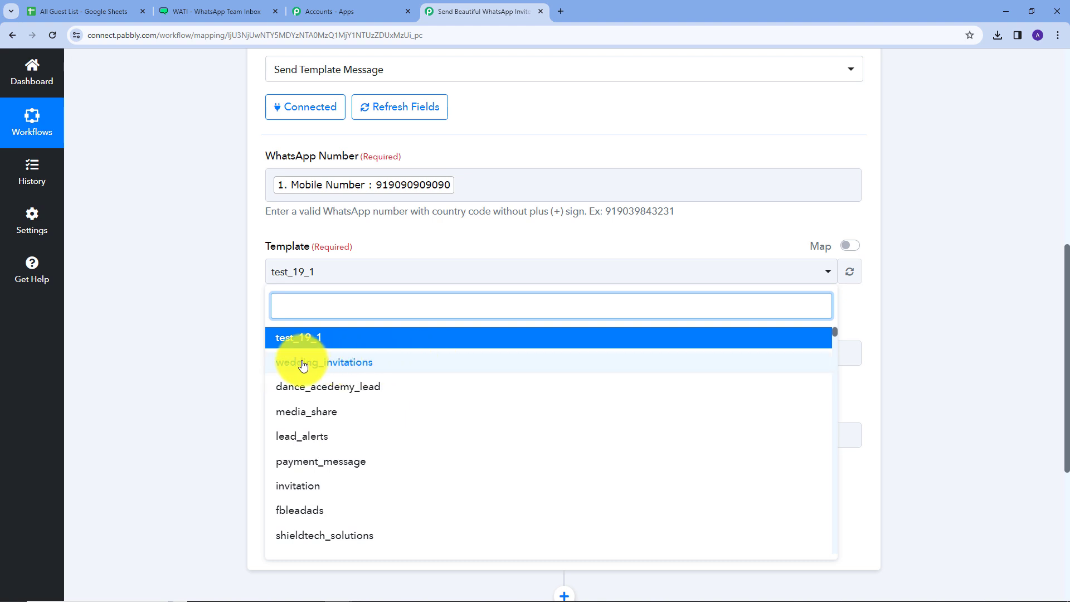
pyautogui.click(363, 364)
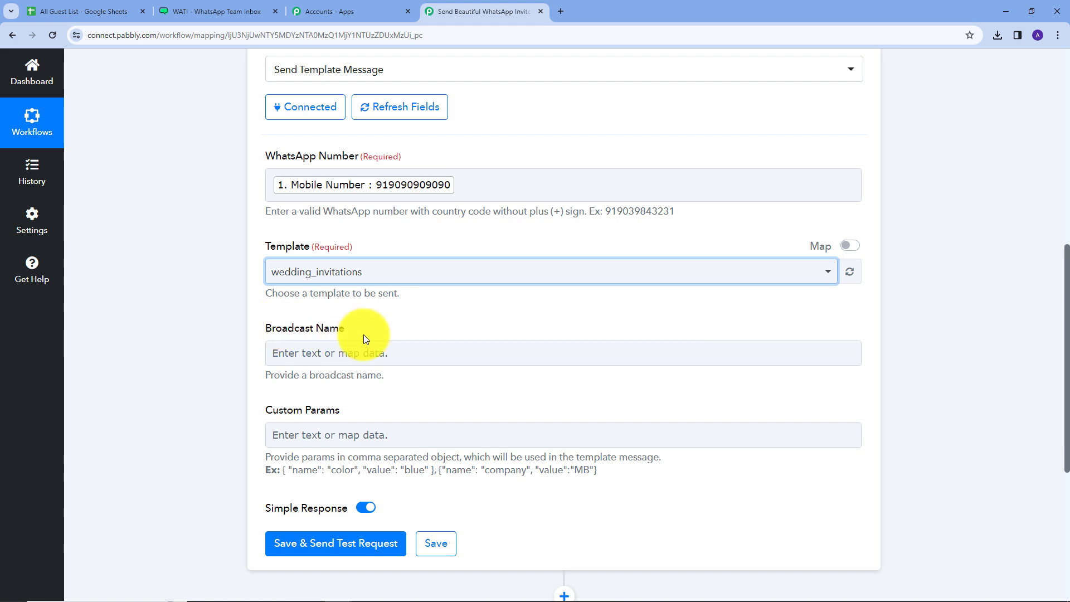
# Check the template's broadcast title in WATI and enter Media as the Broadcast Name in the Pabbly Connect action.
pyautogui.click(190, 6)
pyautogui.scroll(3, 342, 232)
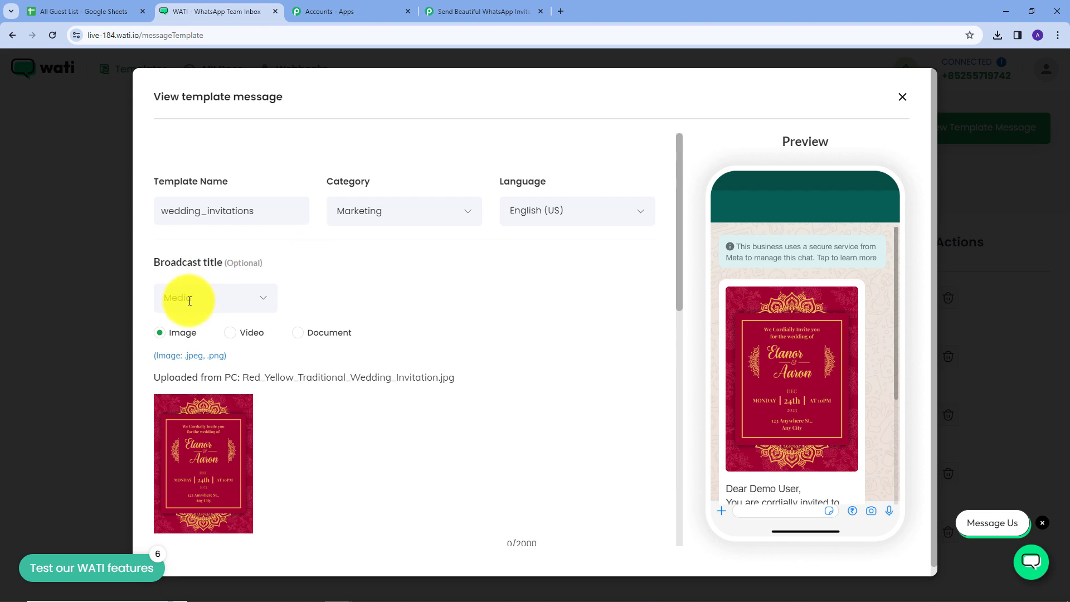
pyautogui.click(481, 11)
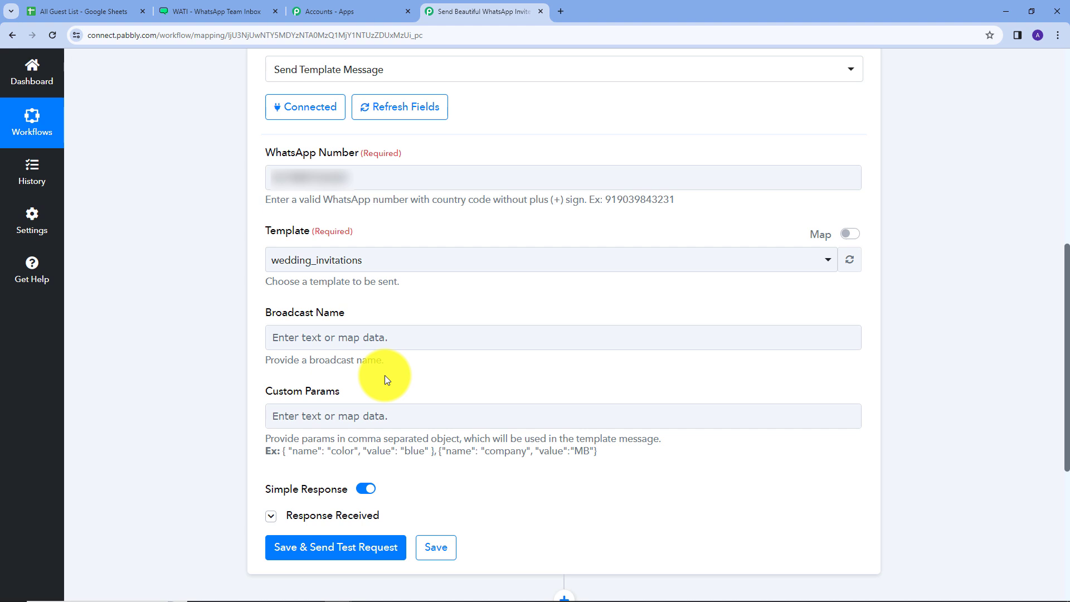
pyautogui.click(343, 338)
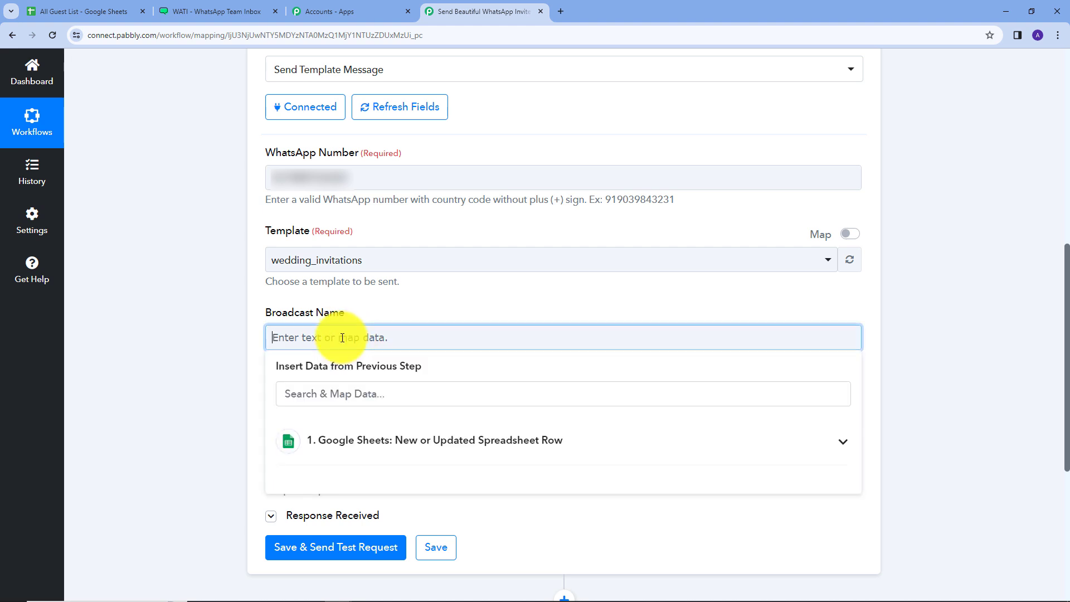
pyautogui.write('Media')
pyautogui.click(370, 305)
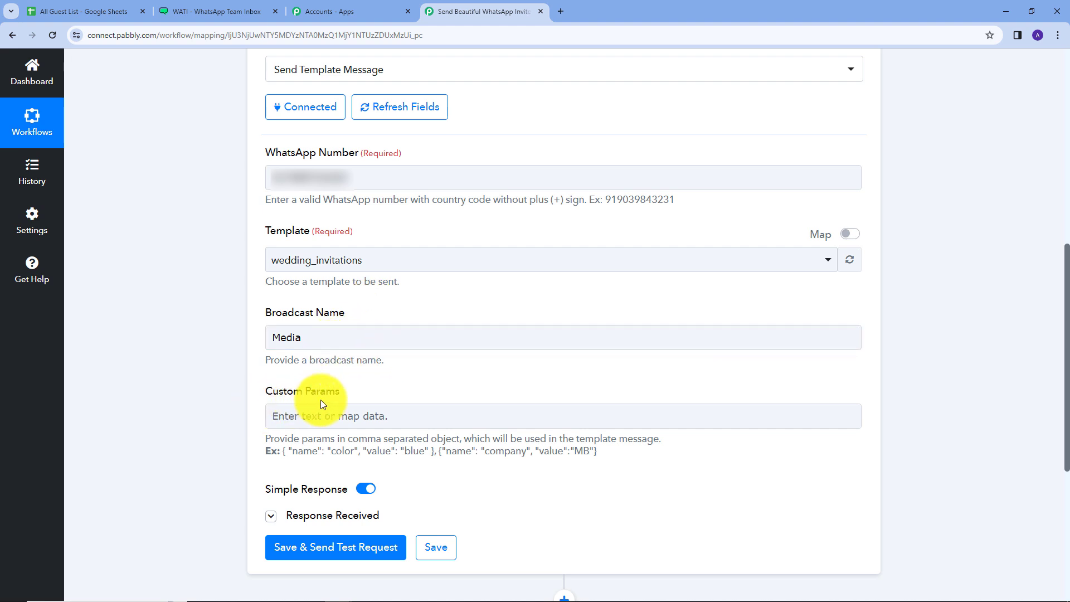
# Fill Custom Params with the first example object, { "name": "color", "value": "blue" }, copied from the hint below the field.
pyautogui.click(318, 427)
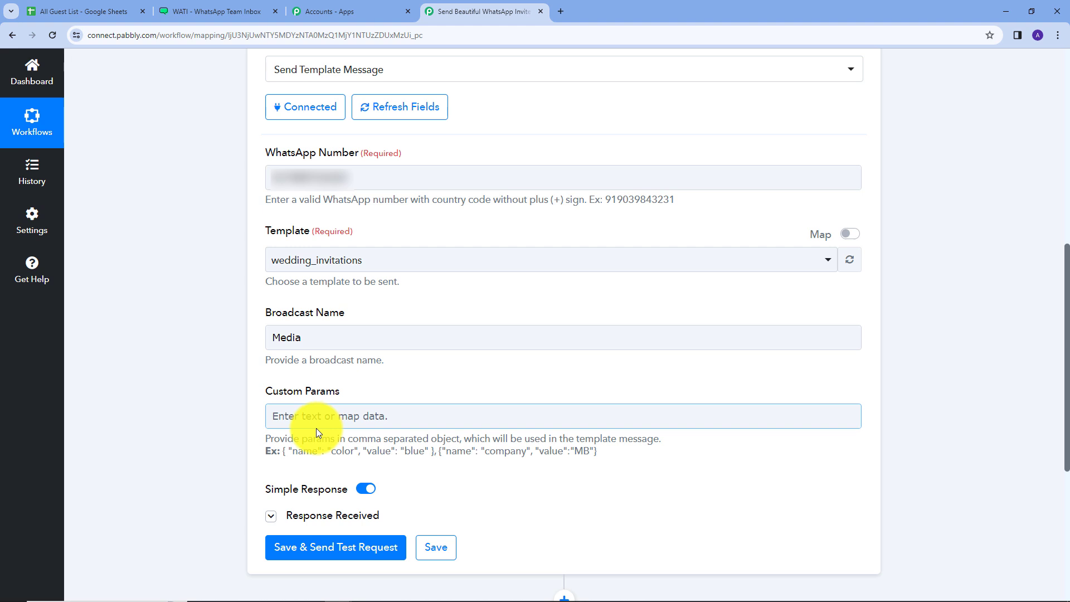
pyautogui.click(276, 400)
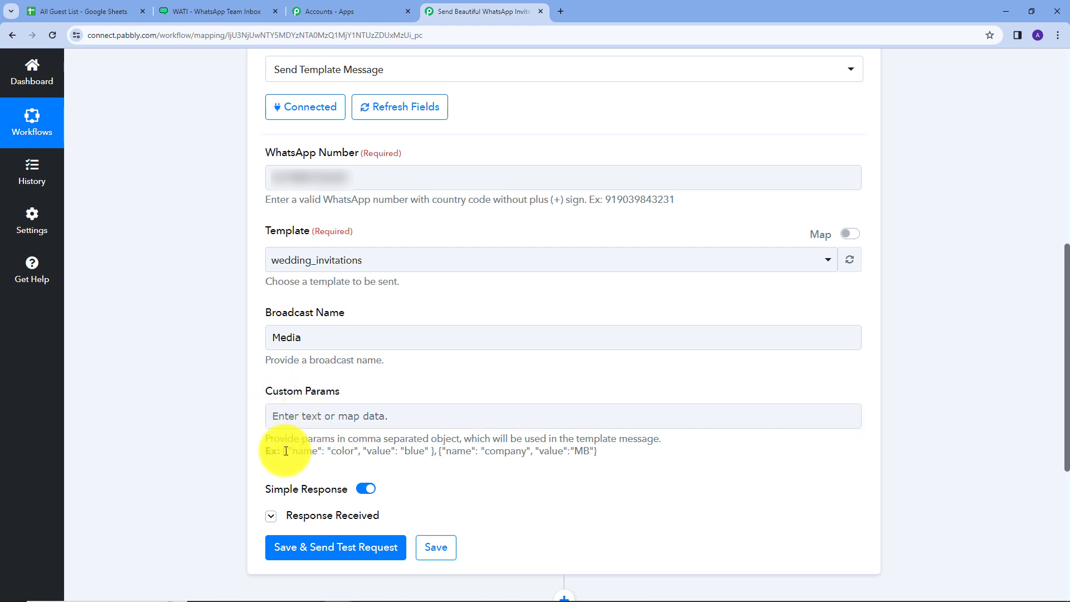
pyautogui.moveTo(283, 451); pyautogui.dragTo(433, 452)
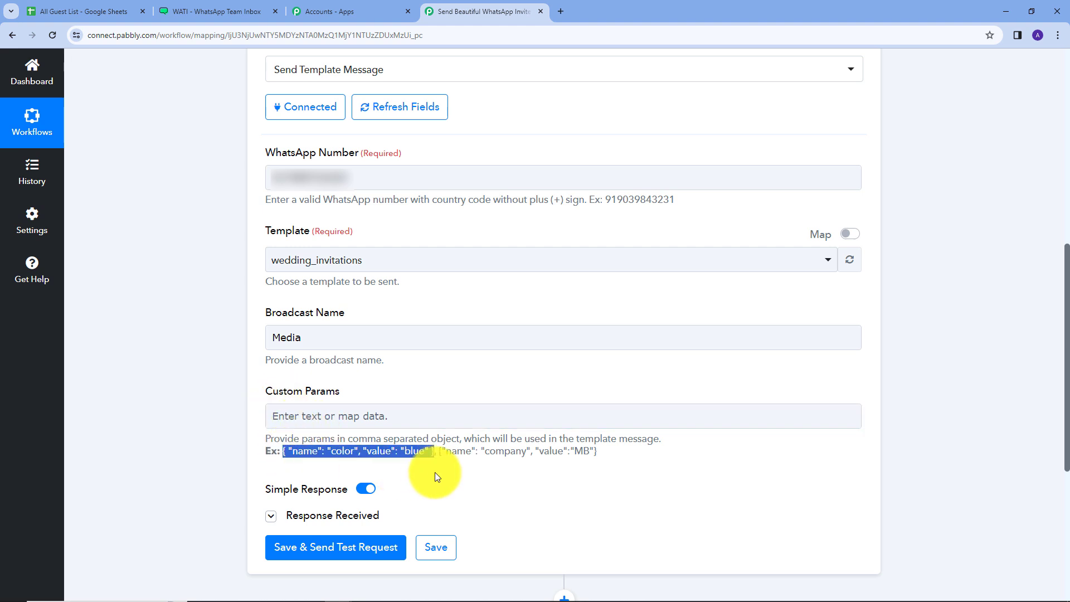
pyautogui.click(384, 425)
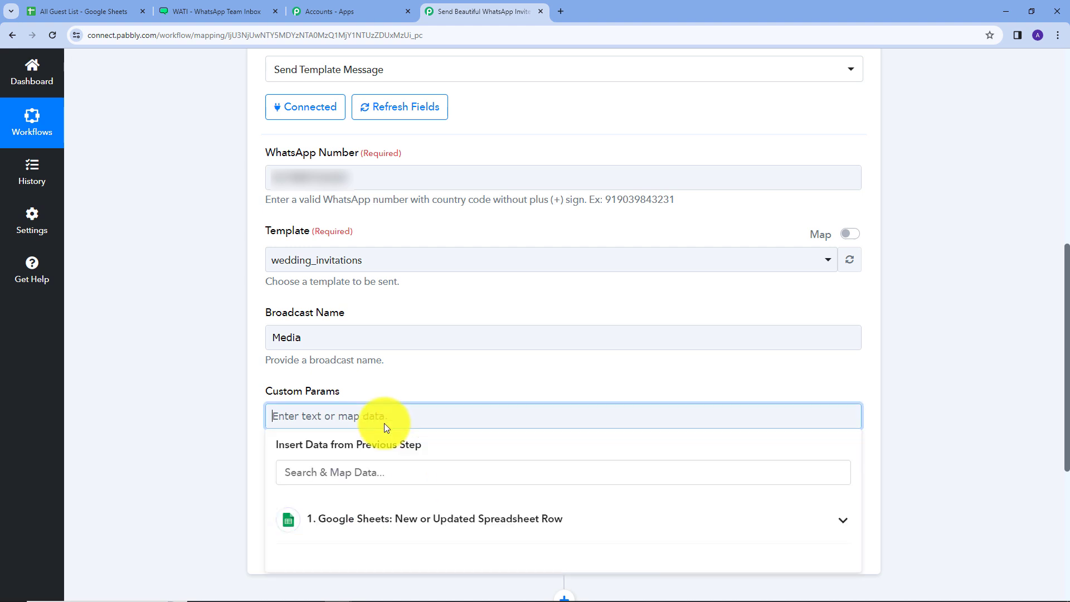
pyautogui.write('{ "name": "color", "value": "blue" }')
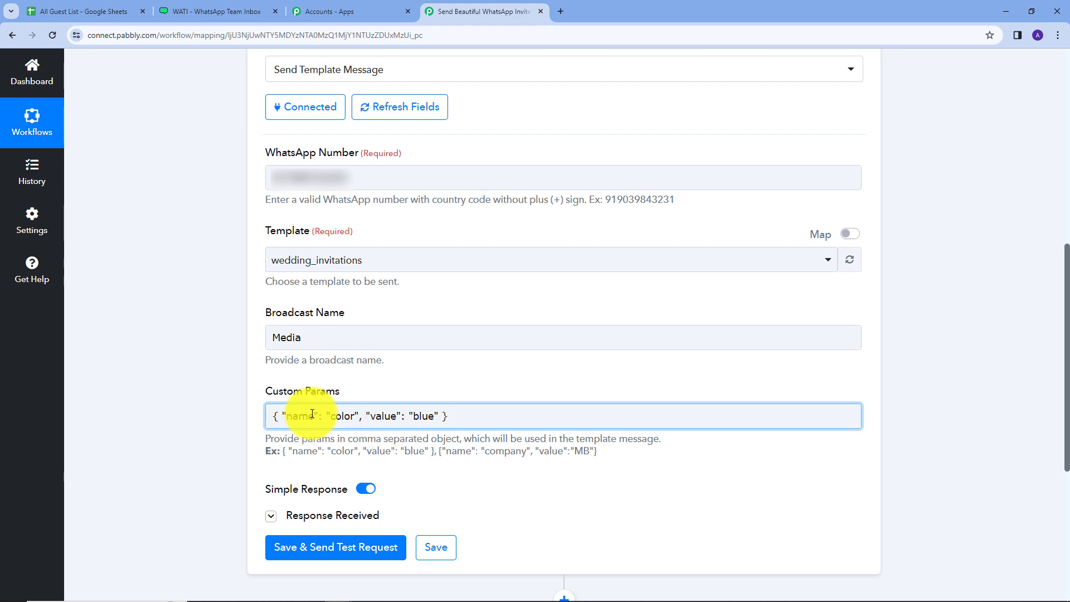
# Check the body placeholder of the WATI template and replace color with name as the parameter name in Pabbly Connect's Custom Params.
pyautogui.click(210, 11)
pyautogui.scroll(-5, 244, 326)
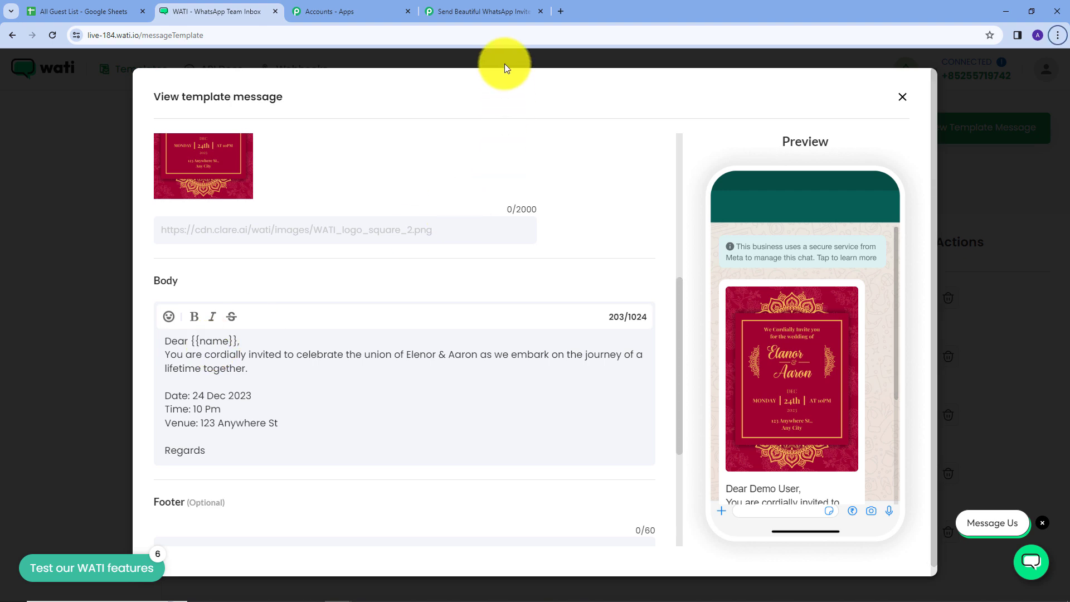
pyautogui.click(484, 11)
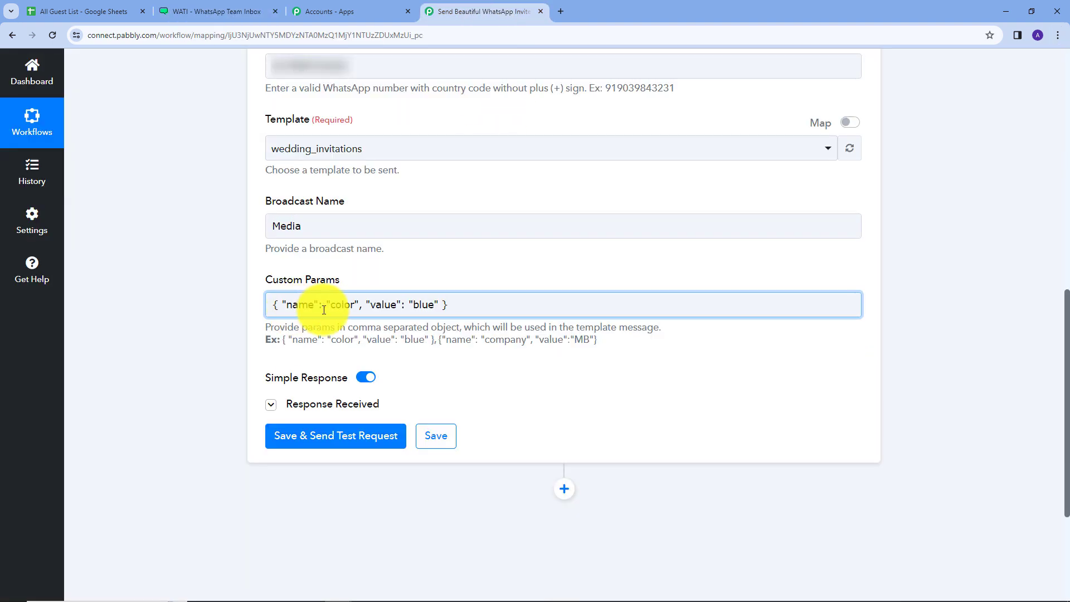
pyautogui.moveTo(331, 304); pyautogui.dragTo(353, 306)
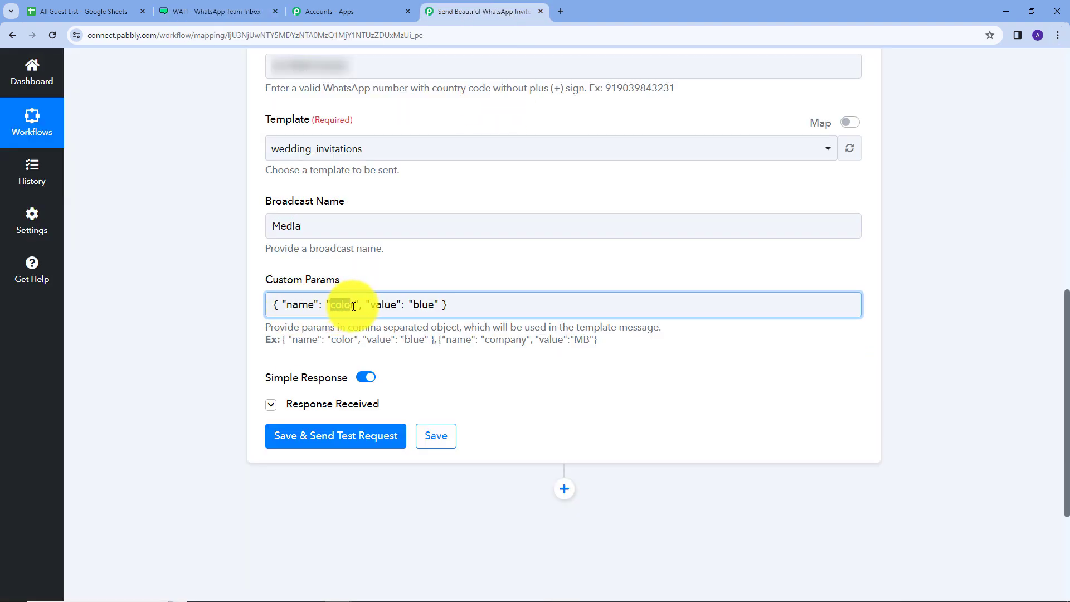
pyautogui.press('BackSpace')
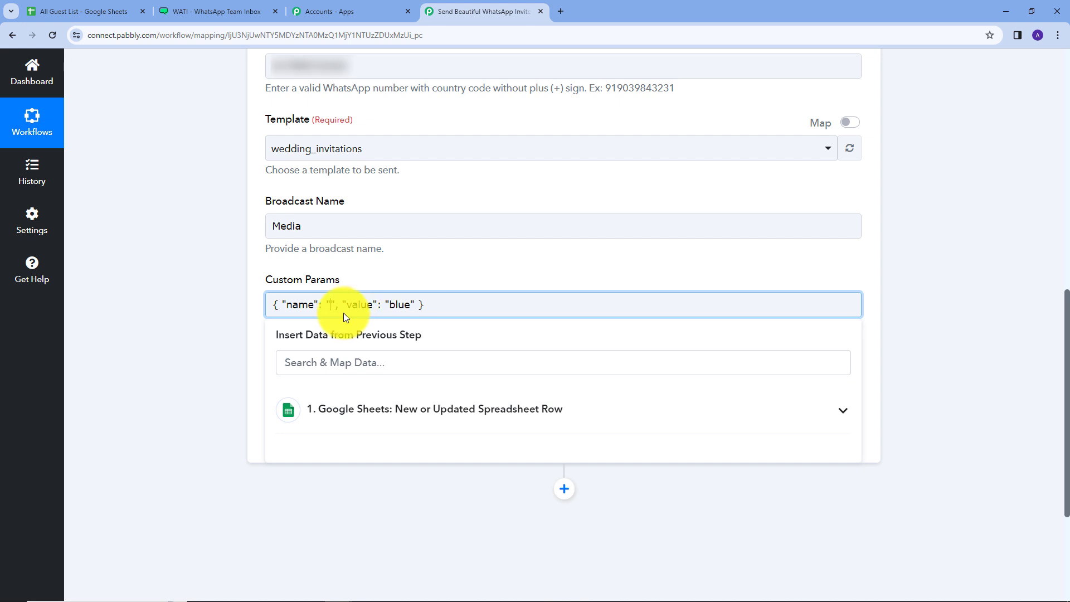
pyautogui.write('name')
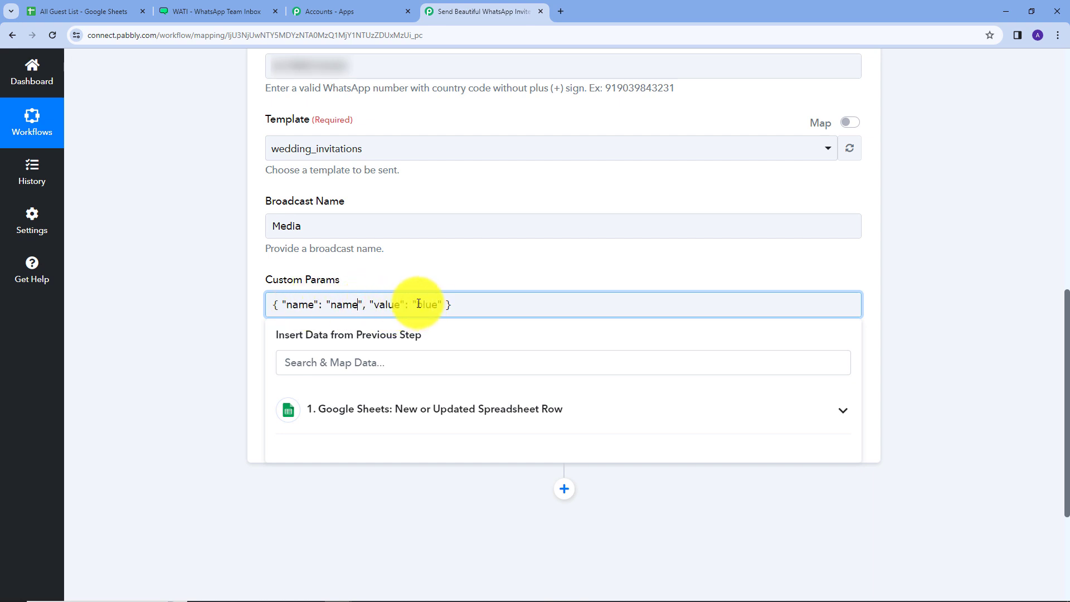
# Replace the parameter value blue in Custom Params with the mapped Name field from the Google Sheets trigger step.
pyautogui.moveTo(419, 304); pyautogui.dragTo(437, 308)
pyautogui.press('BackSpace')
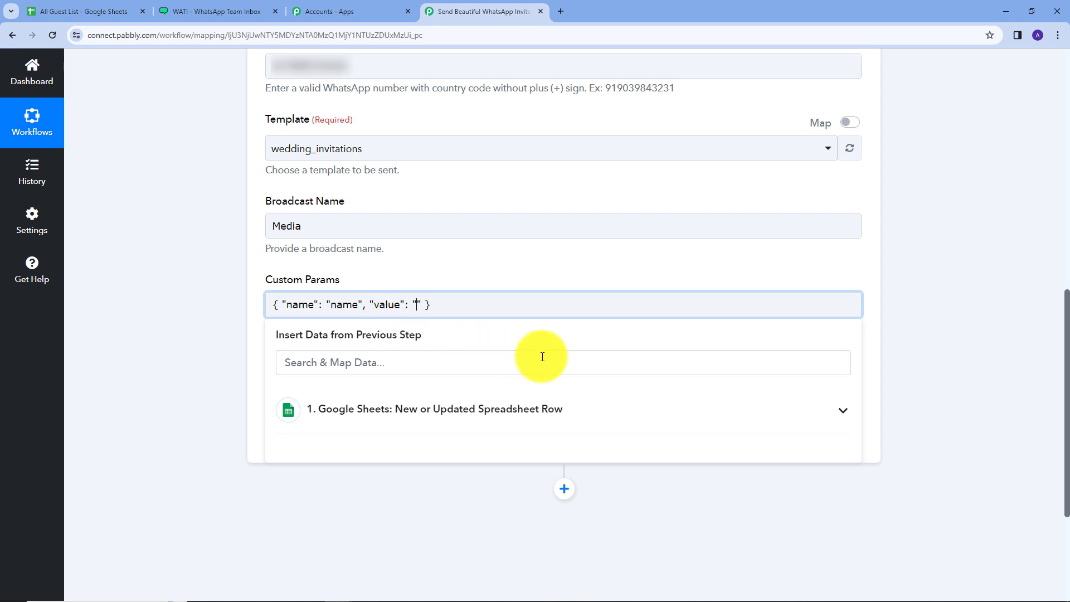
pyautogui.click(521, 411)
pyautogui.scroll(-4, 488, 431)
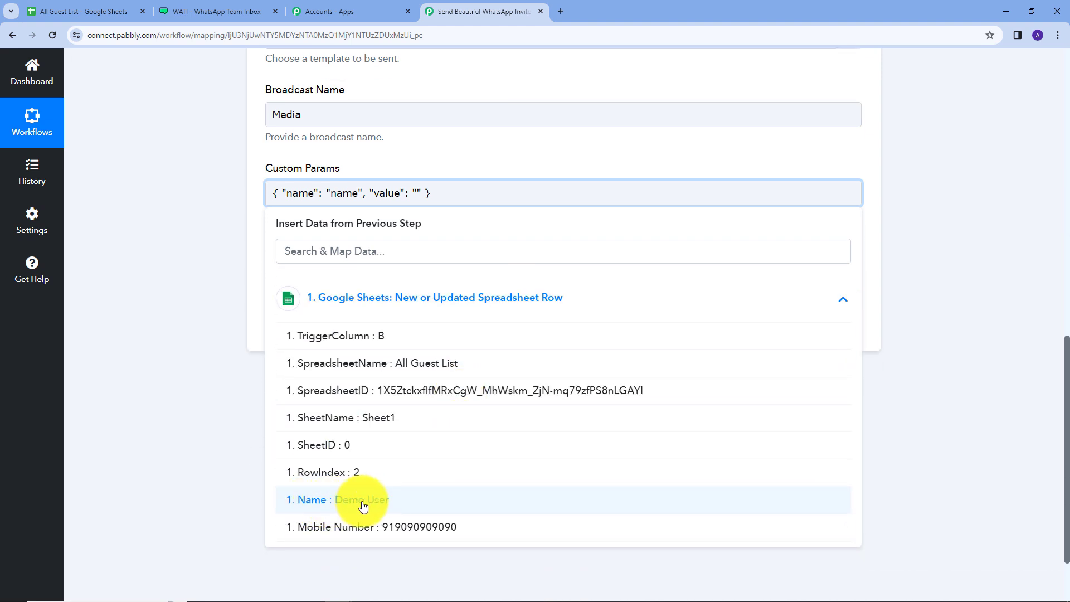
pyautogui.click(363, 505)
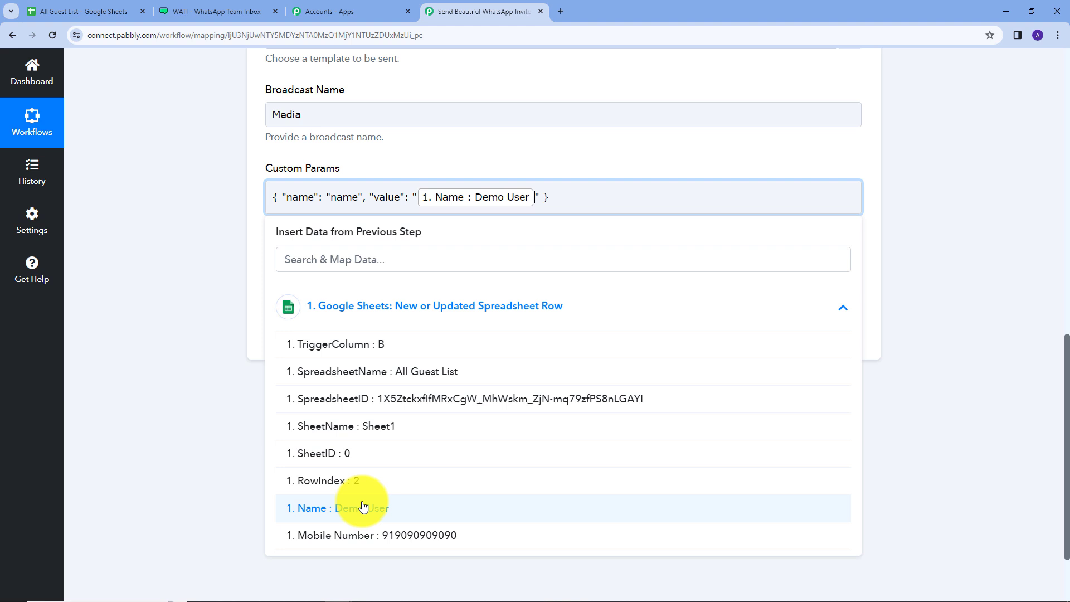
pyautogui.click(497, 158)
pyautogui.scroll(2, 498, 158)
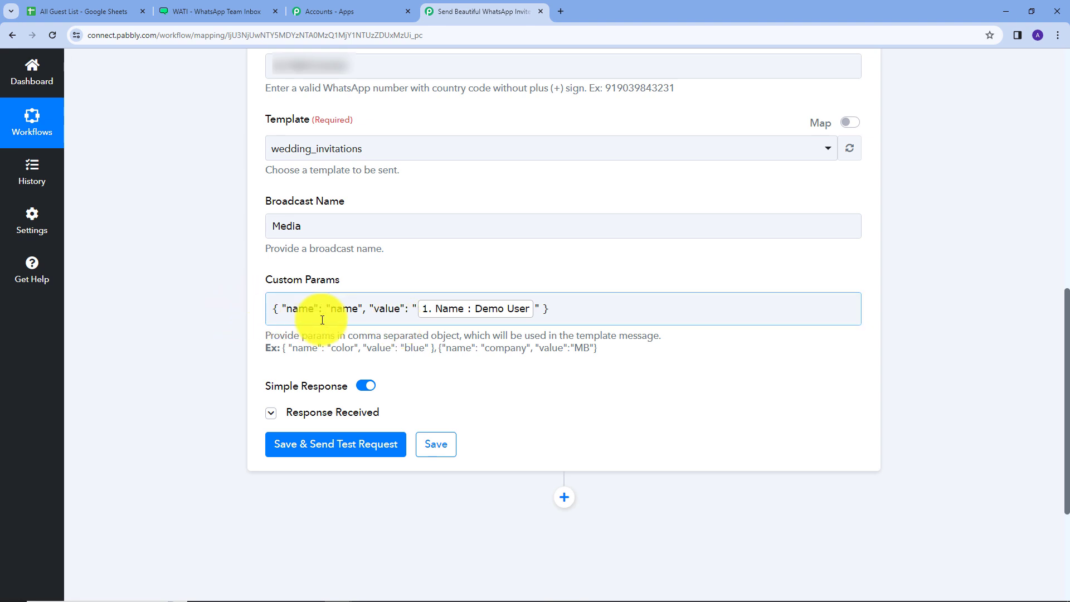
# Review the Custom Params entry against the second example object in the hint, which shows how further parameters are added.
pyautogui.click(564, 314)
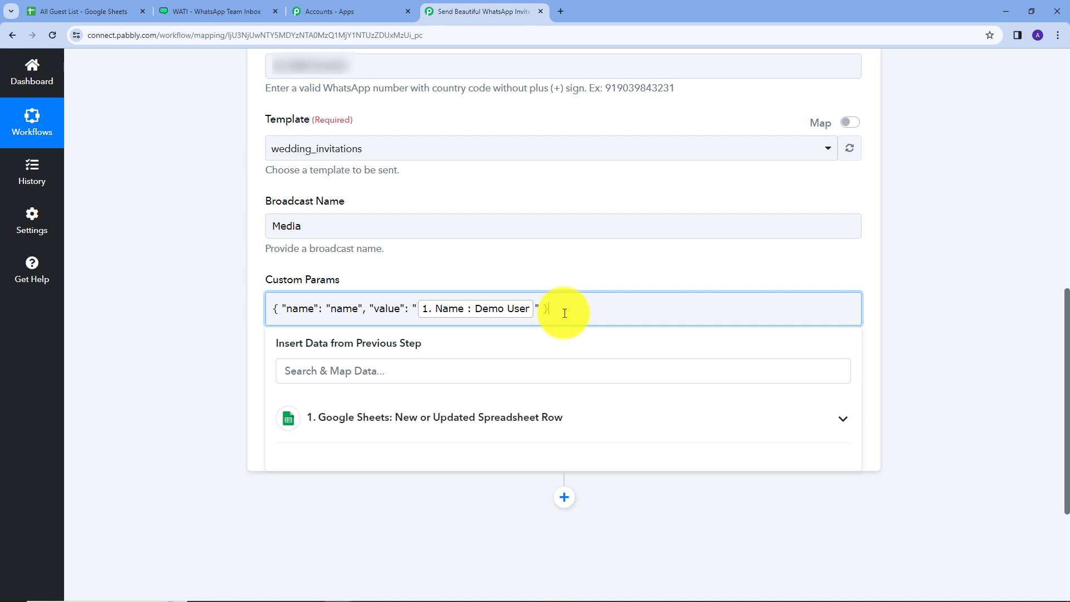
pyautogui.click(566, 282)
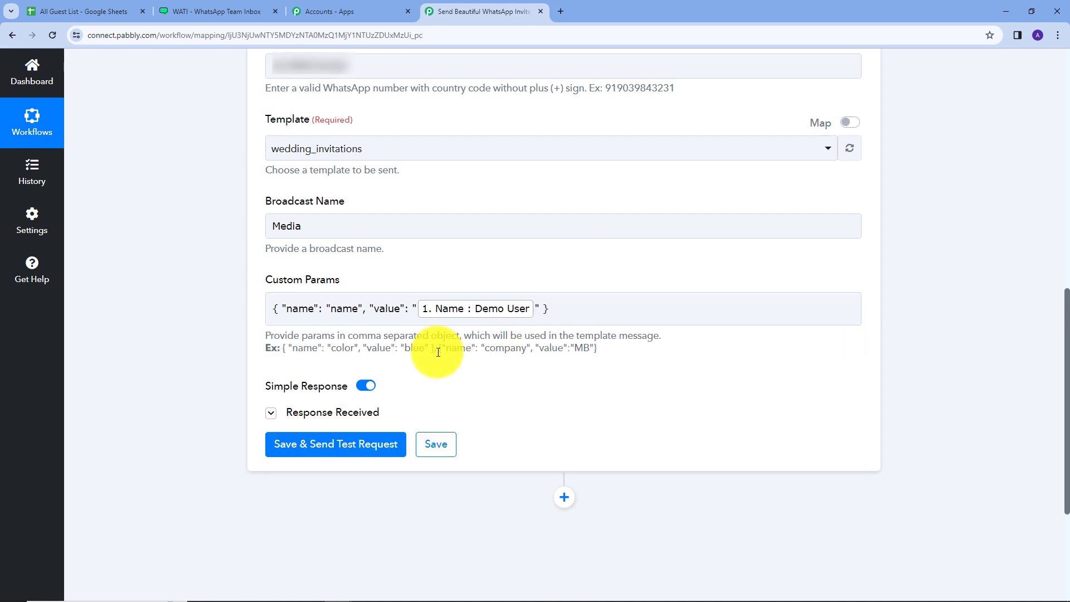
pyautogui.moveTo(433, 352); pyautogui.dragTo(613, 353)
pyautogui.scroll(-1, 613, 353)
pyautogui.click(483, 342)
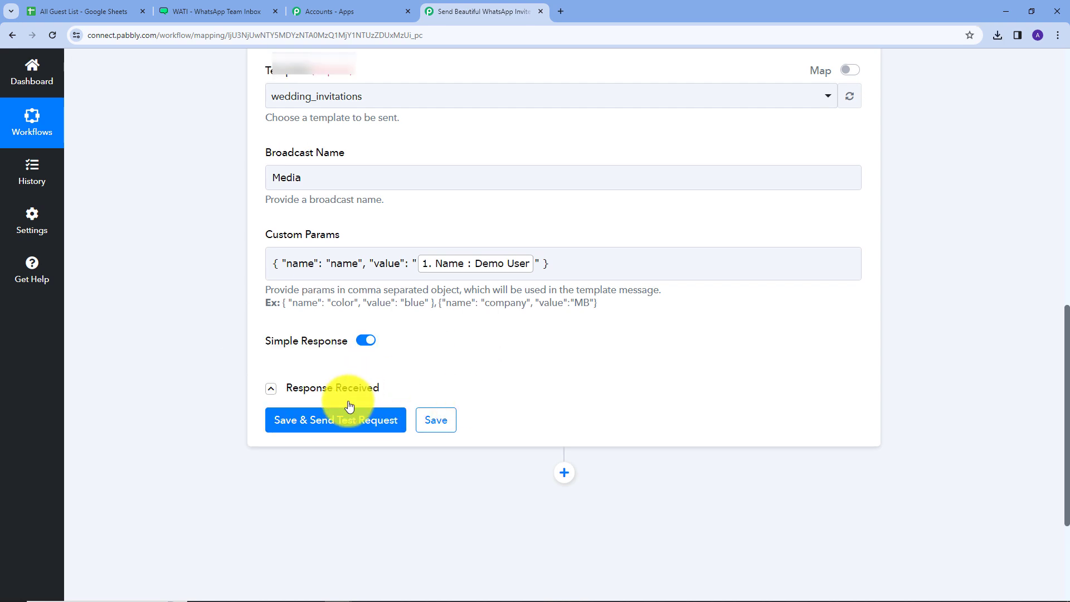
# Save the WATI action with a test request and review the template name, parameters and contact details in the response.
pyautogui.click(341, 420)
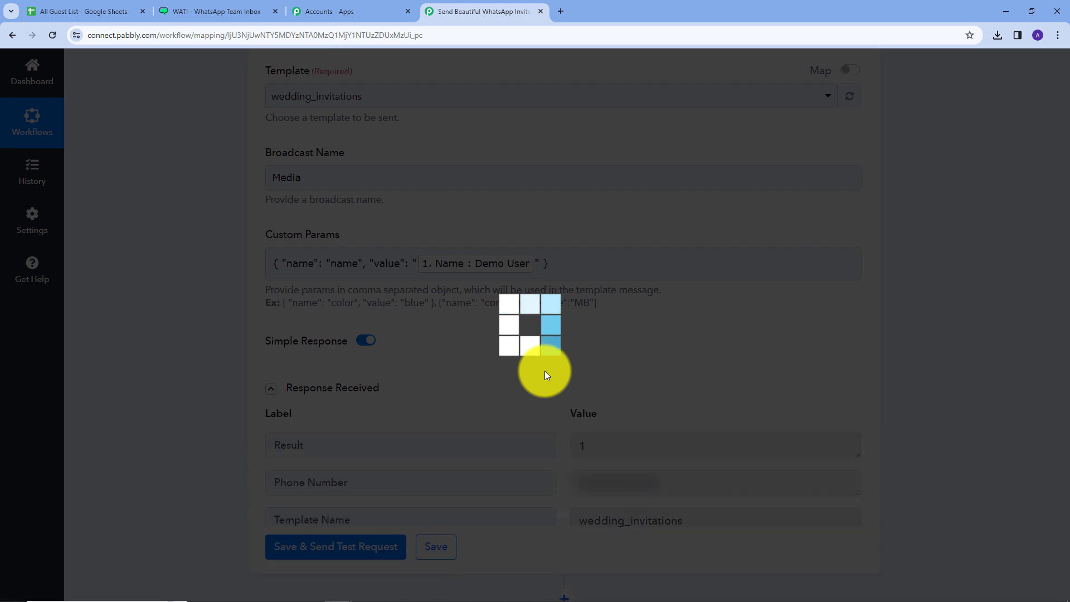
pyautogui.scroll(-3, 660, 356)
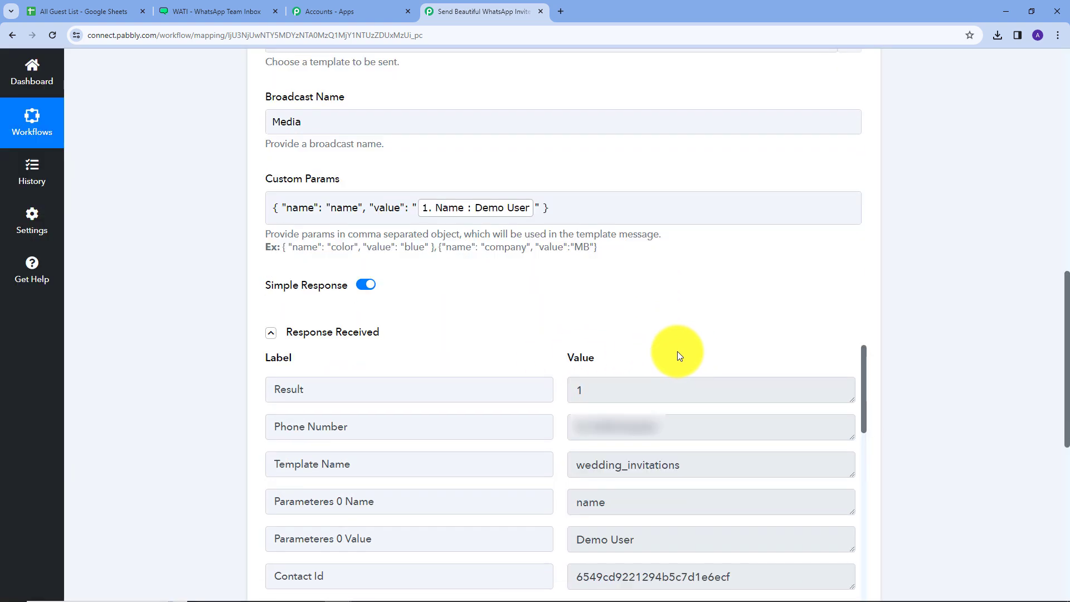
pyautogui.scroll(-2, 725, 418)
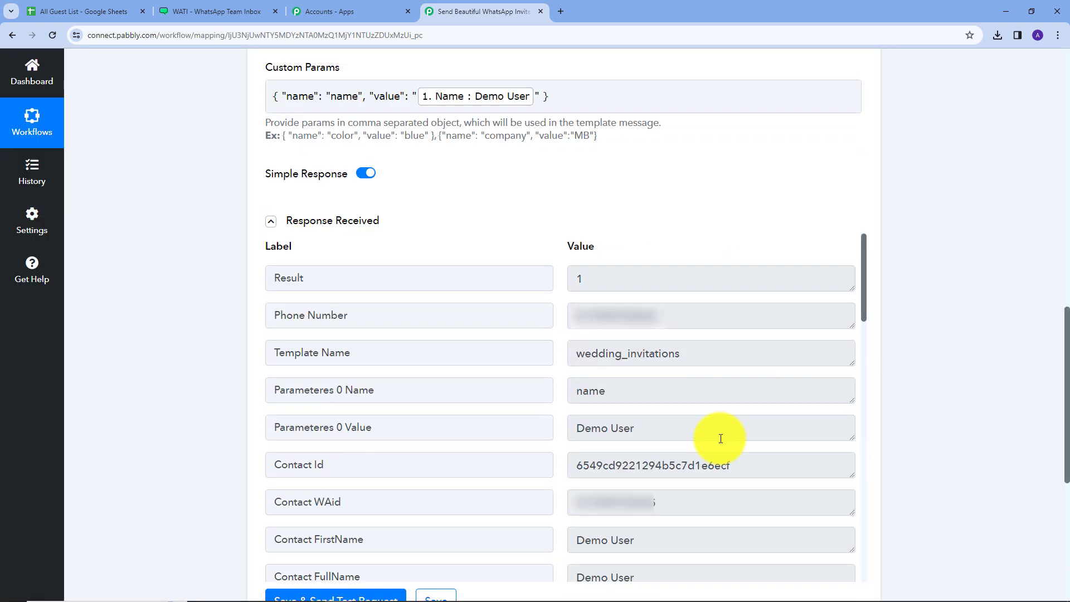
pyautogui.moveTo(747, 462); pyautogui.dragTo(564, 479)
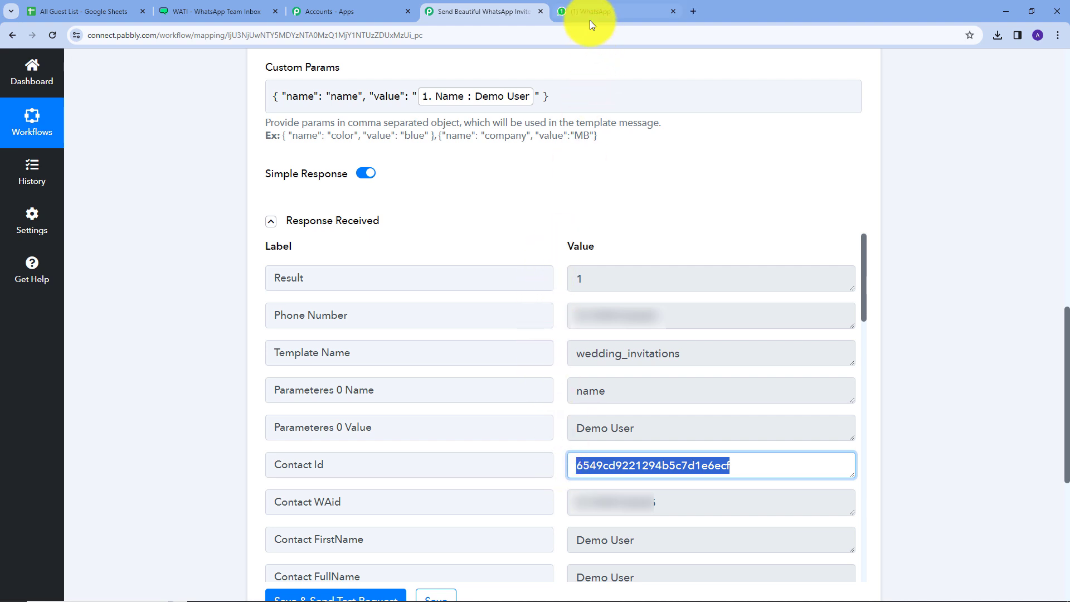
# Switch to WhatsApp Web, open the archived business chat and examine the received wedding invitation's image and text.
pyautogui.click(590, 20)
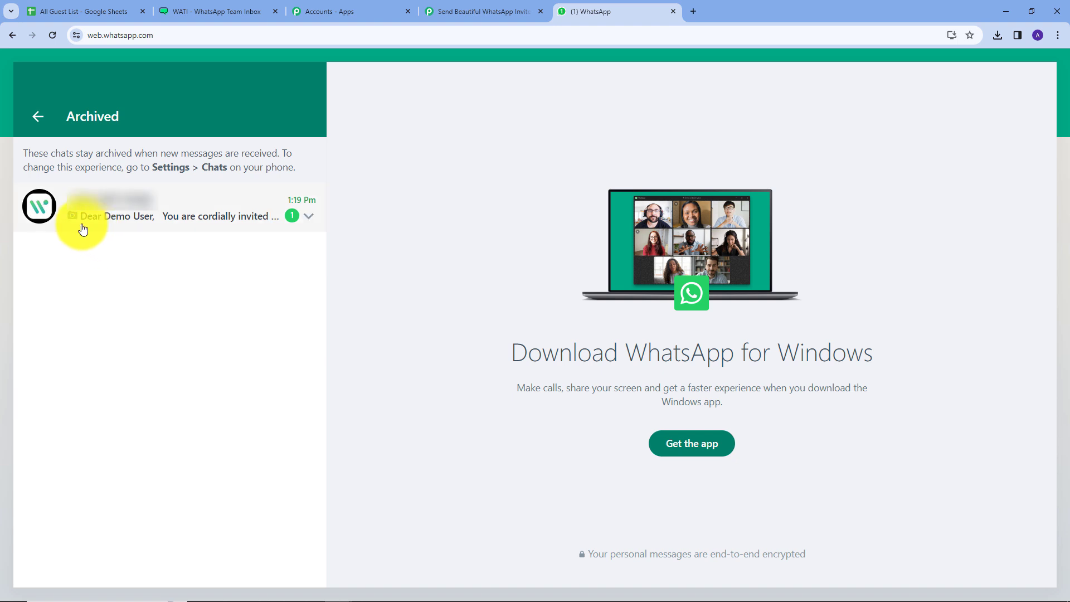
pyautogui.click(195, 214)
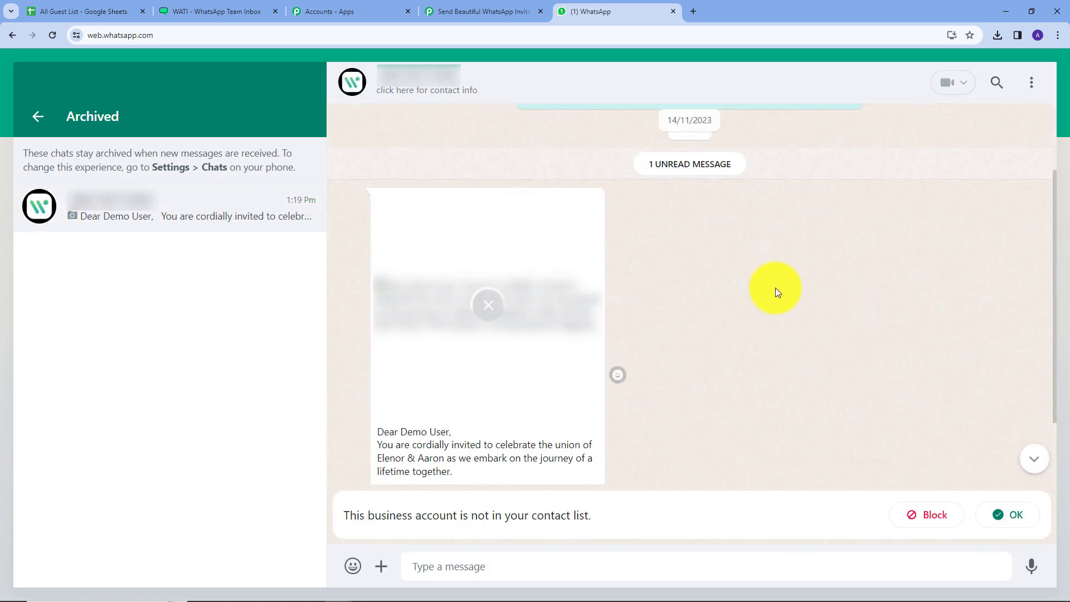
pyautogui.scroll(-2, 640, 277)
pyautogui.scroll(1, 635, 280)
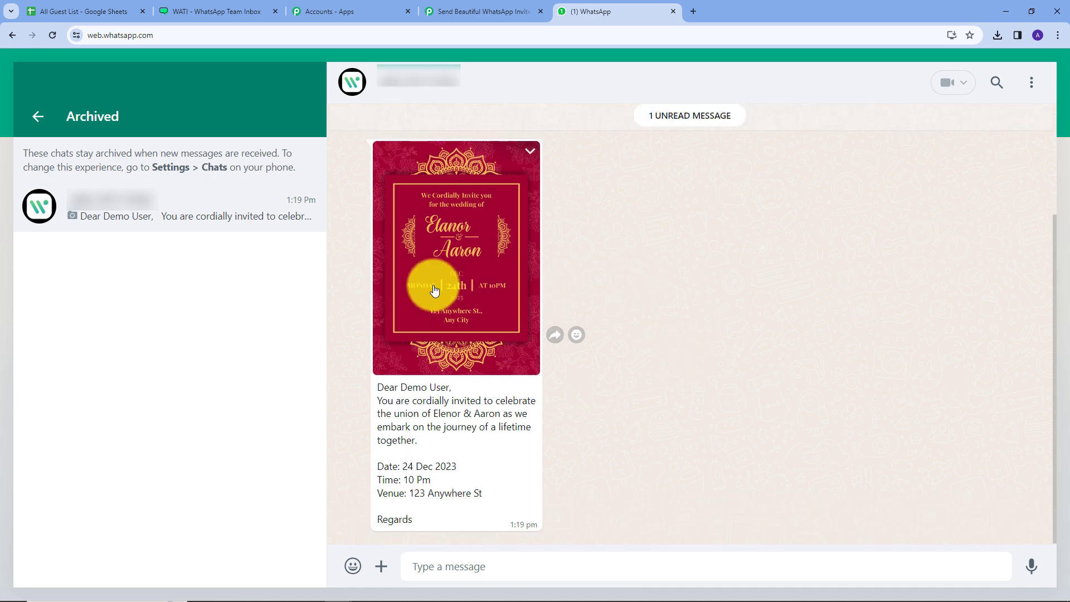
pyautogui.scroll(1, 441, 251)
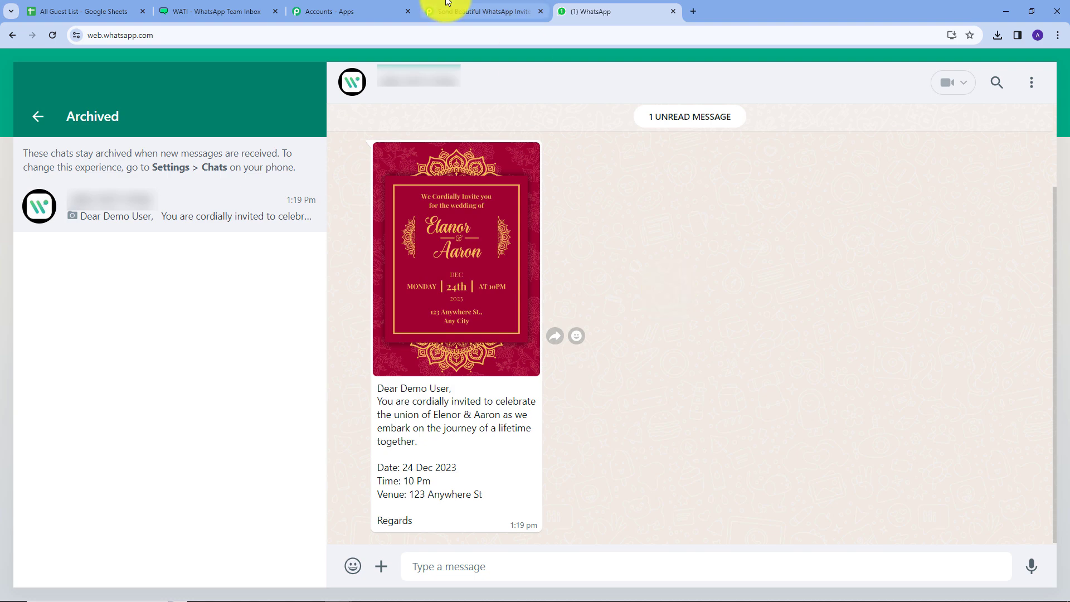
# Look up the Send All Data option of Pabbly Connect Webhooks in the All Guest List spreadsheet and return to the Pabbly workflow.
pyautogui.click(474, 12)
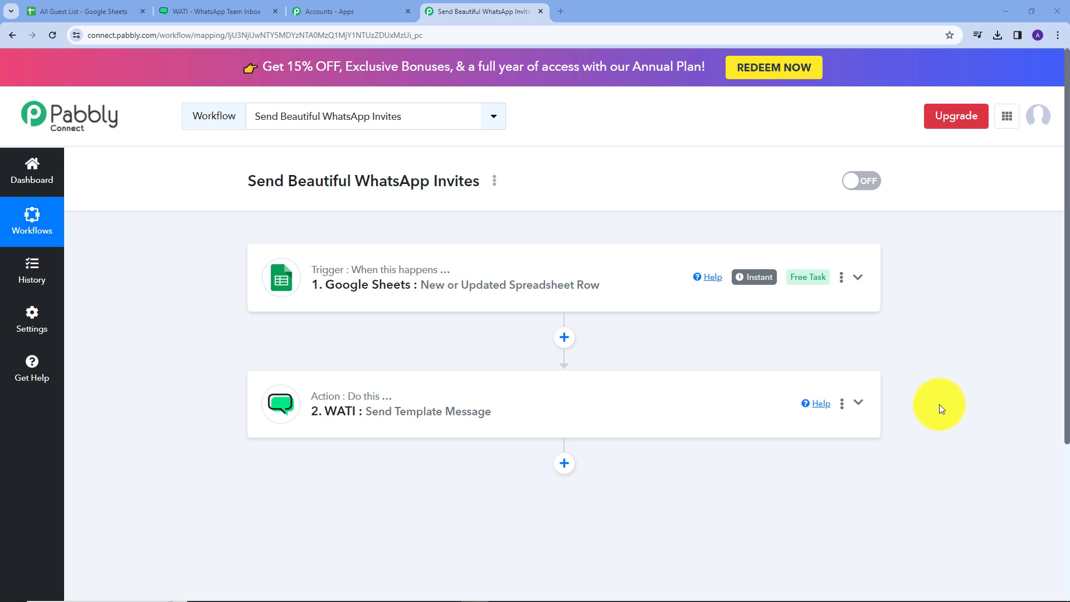
pyautogui.click(73, 10)
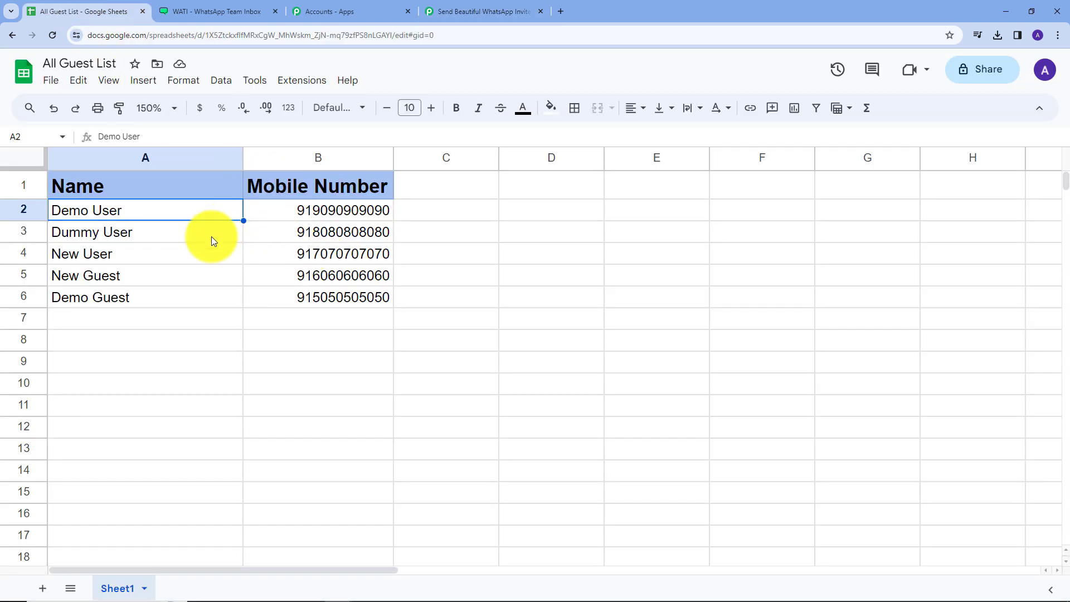
pyautogui.click(300, 82)
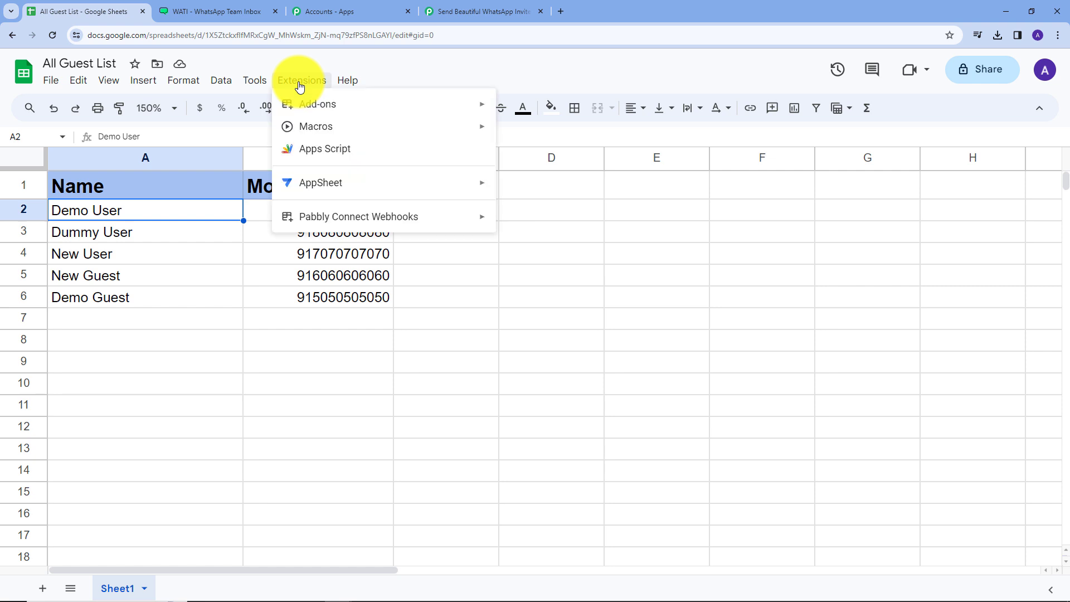
pyautogui.moveTo(323, 217)
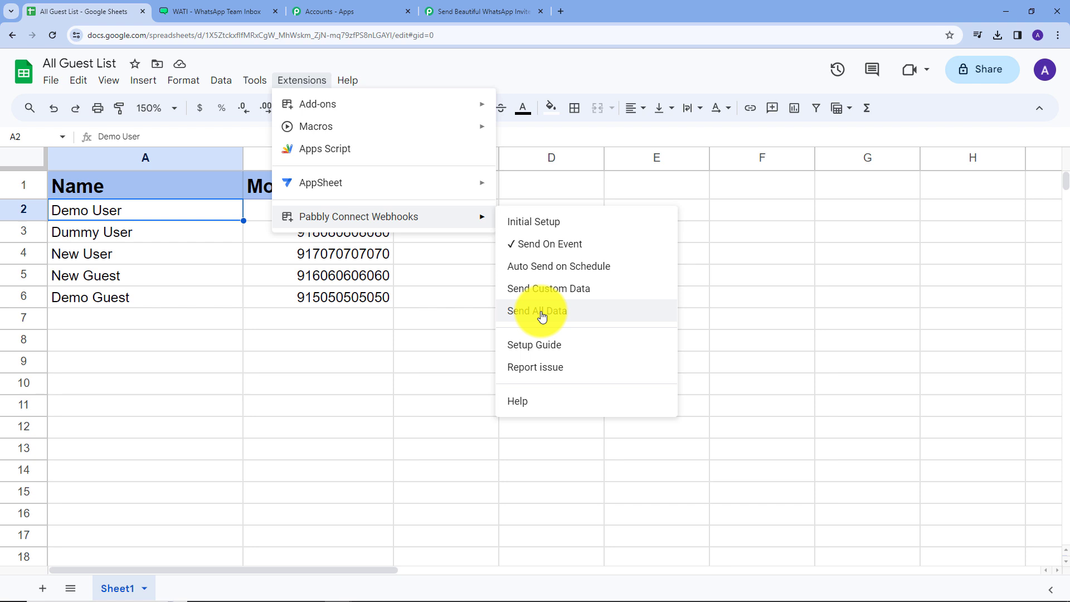
pyautogui.click(474, 11)
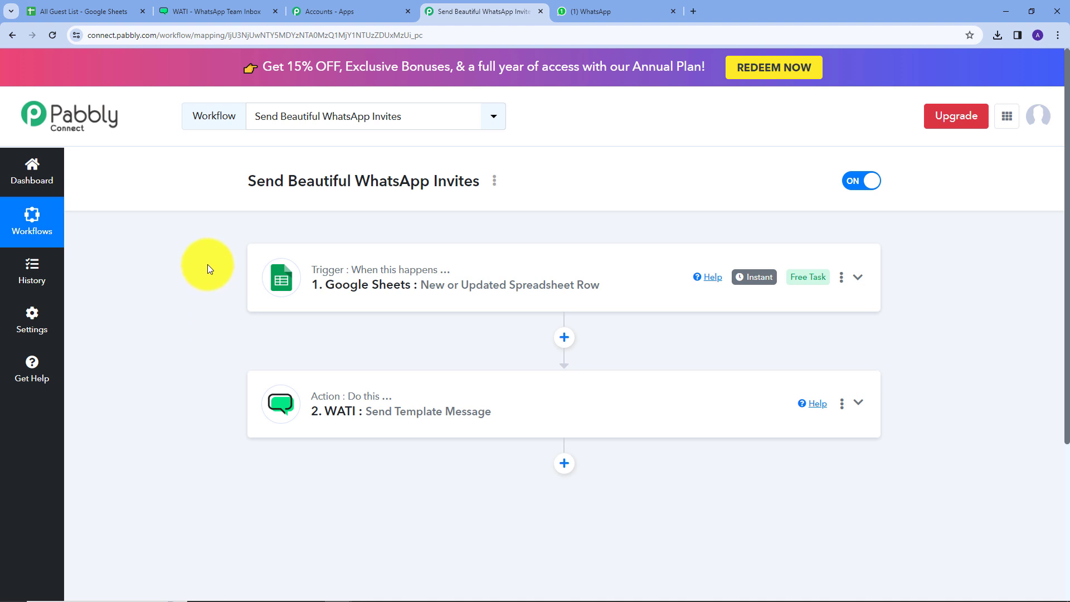
pyautogui.moveTo(319, 279)
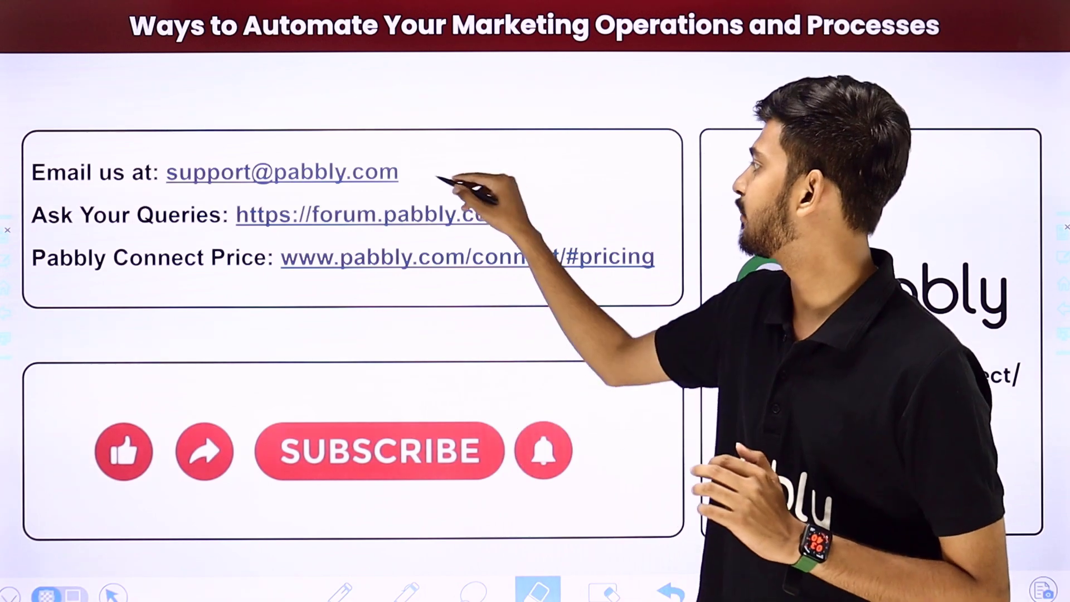
pyautogui.moveTo(429, 175); pyautogui.dragTo(514, 110)
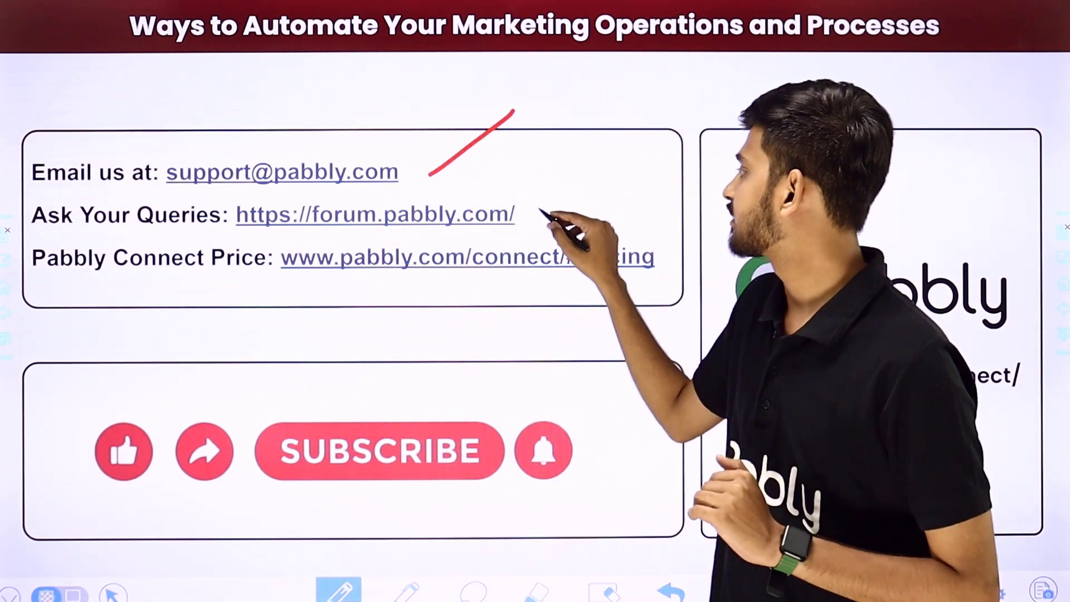
pyautogui.moveTo(531, 217); pyautogui.dragTo(604, 162)
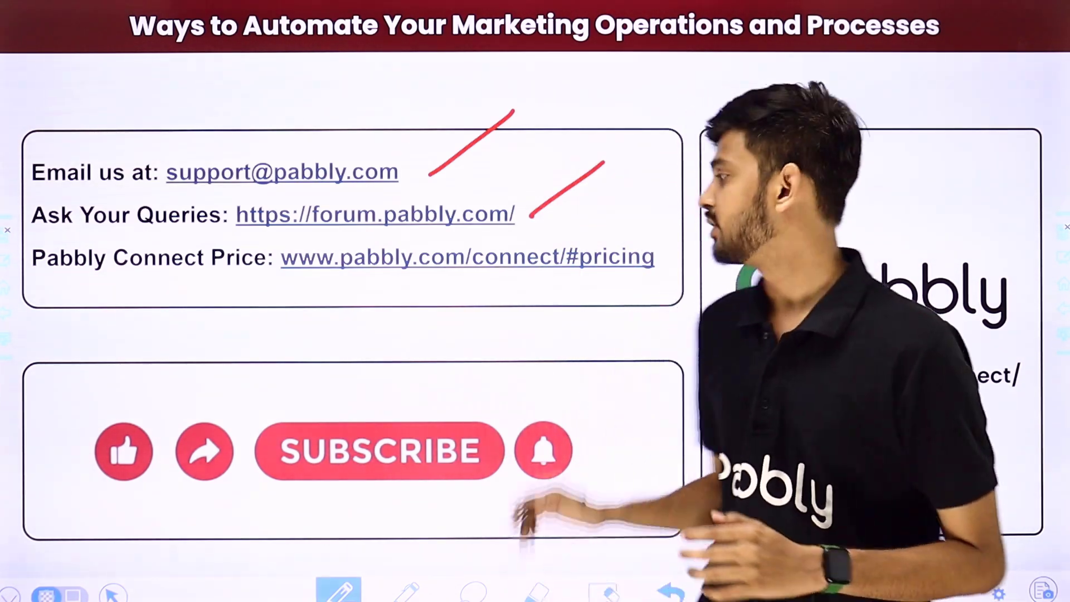
pyautogui.moveTo(645, 281); pyautogui.dragTo(727, 221)
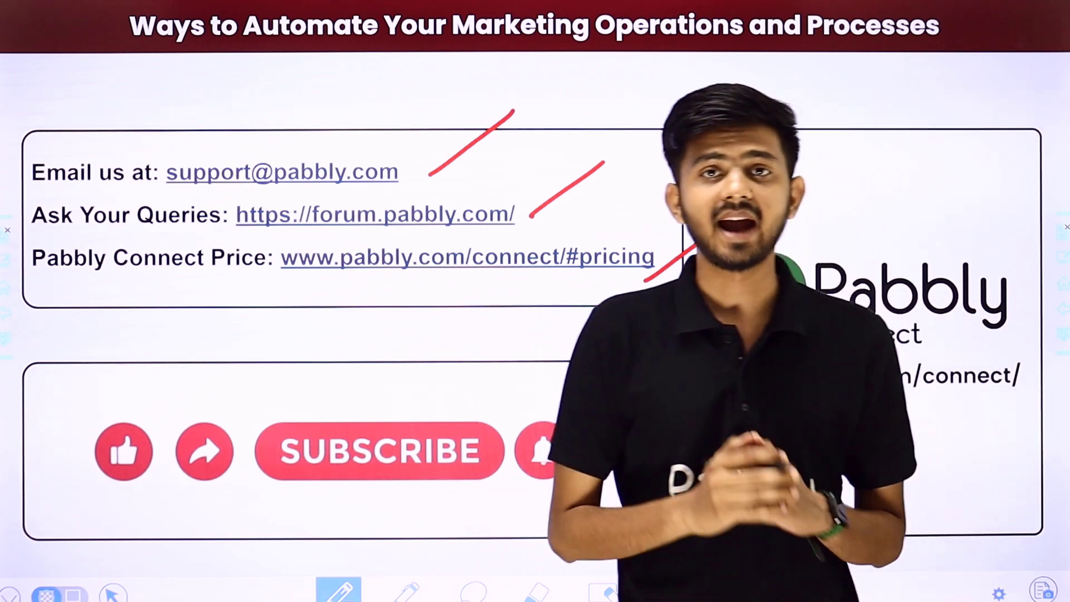